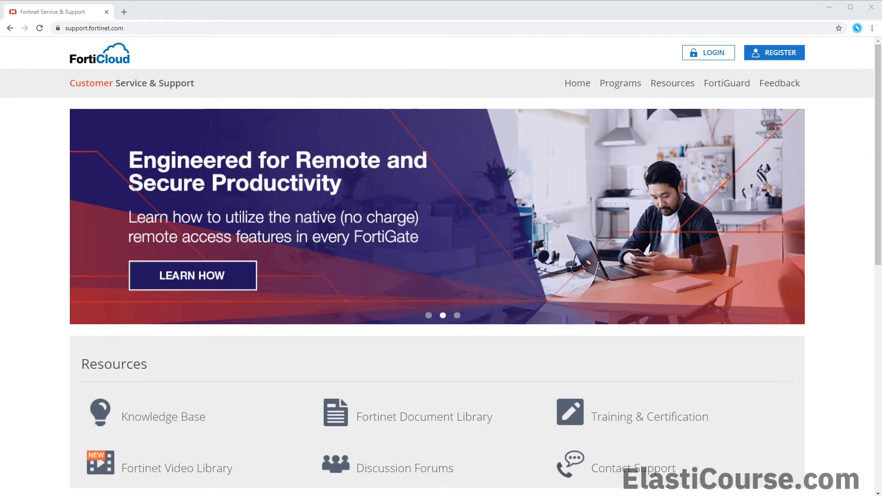
Start a new FortiCloud registration with the account e-mail address and request a verification code
left_click_drag(141, 29, 65, 36)
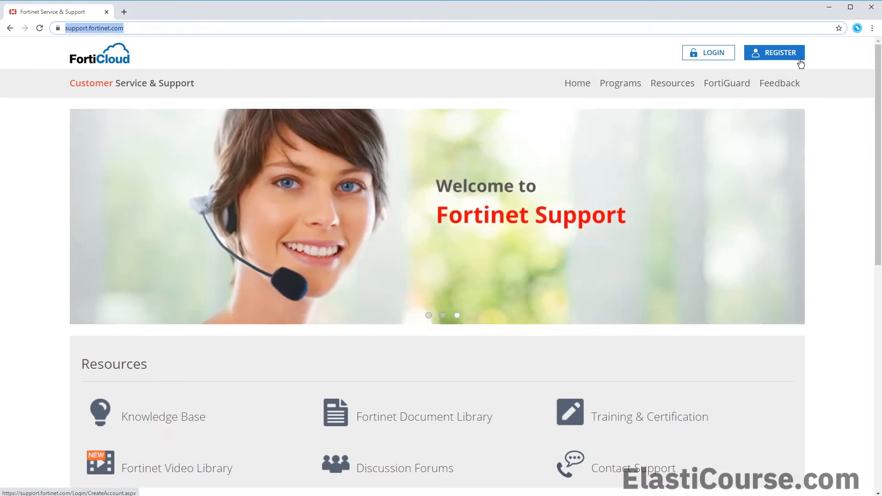
left_click(799, 60)
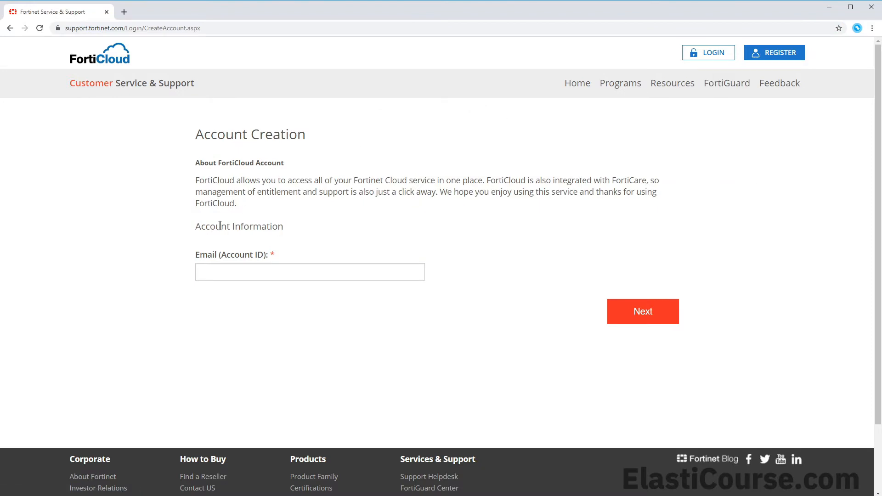
left_click(222, 273)
left_click(239, 310)
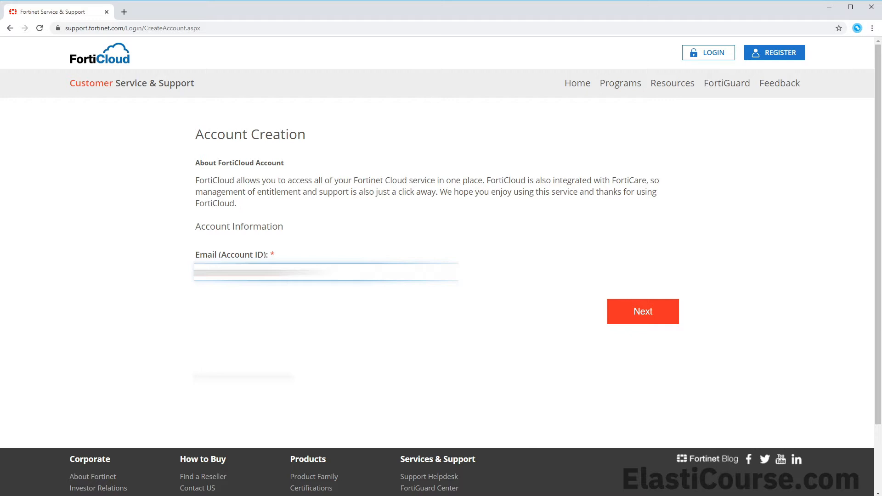
left_click(645, 324)
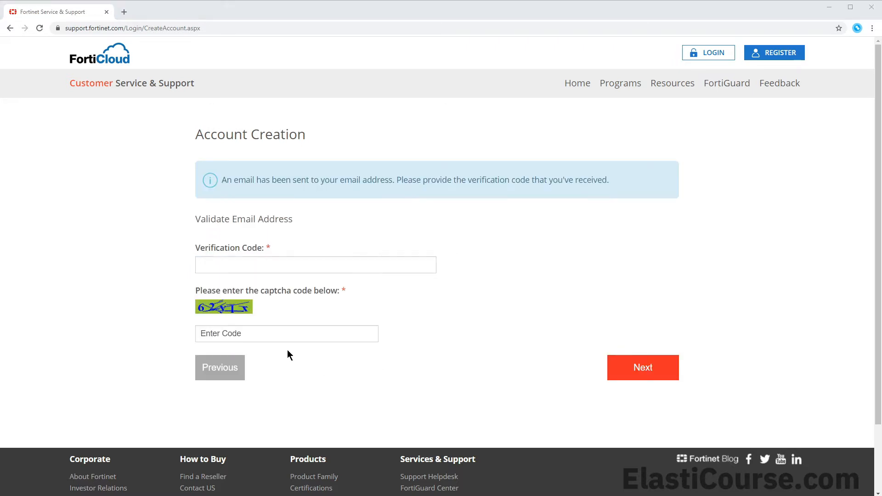
Enter the e-mailed verification code and the captcha, and submit them
left_click(281, 269)
key("ctrl+v")
left_click(286, 336)
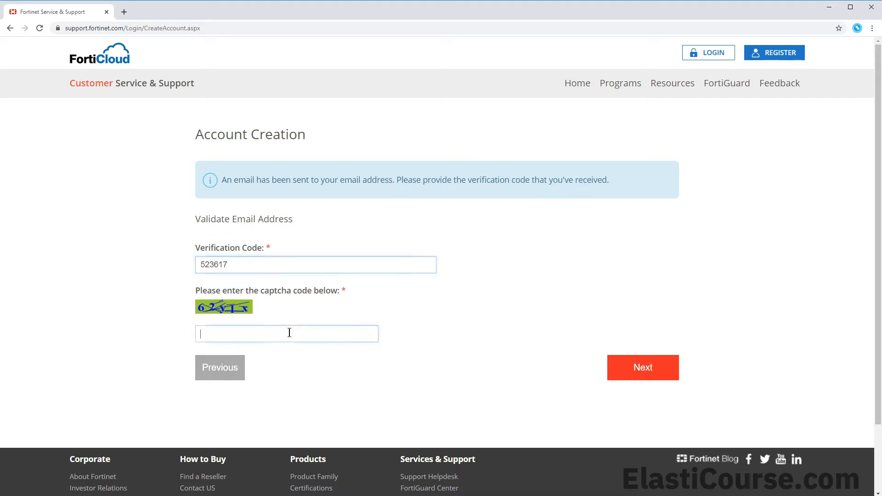
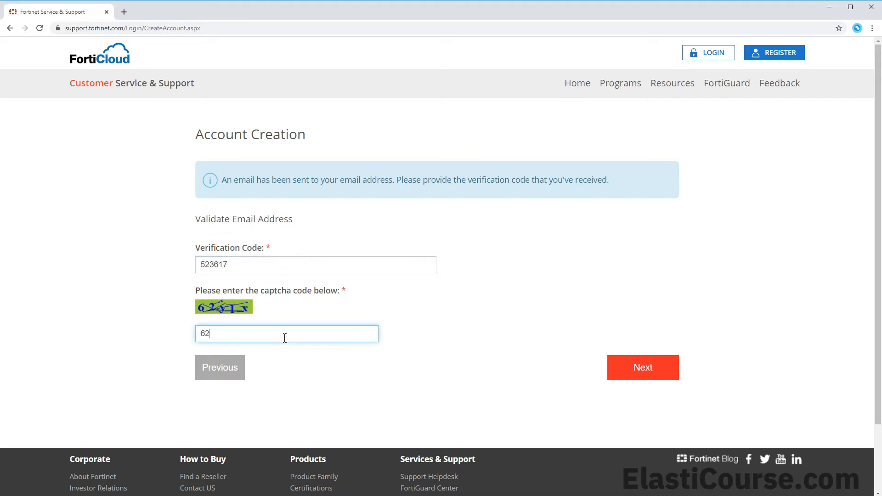
left_click(642, 368)
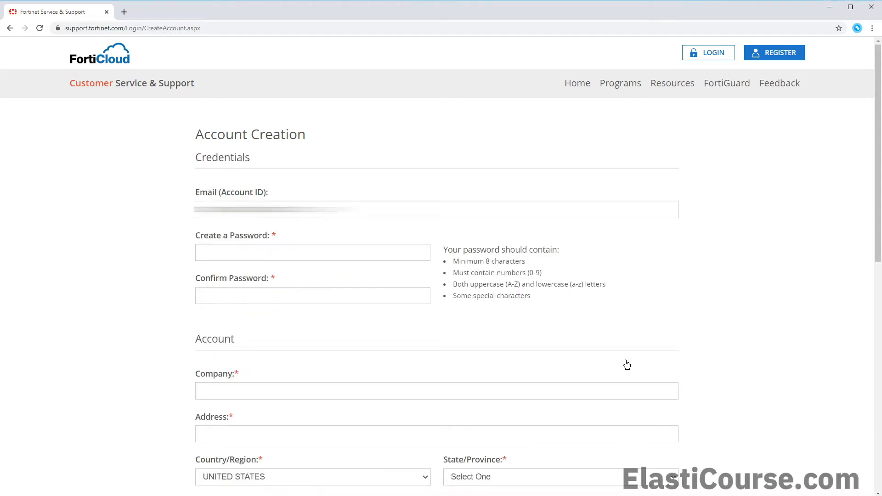
Enter and confirm the new account password
left_click(272, 254)
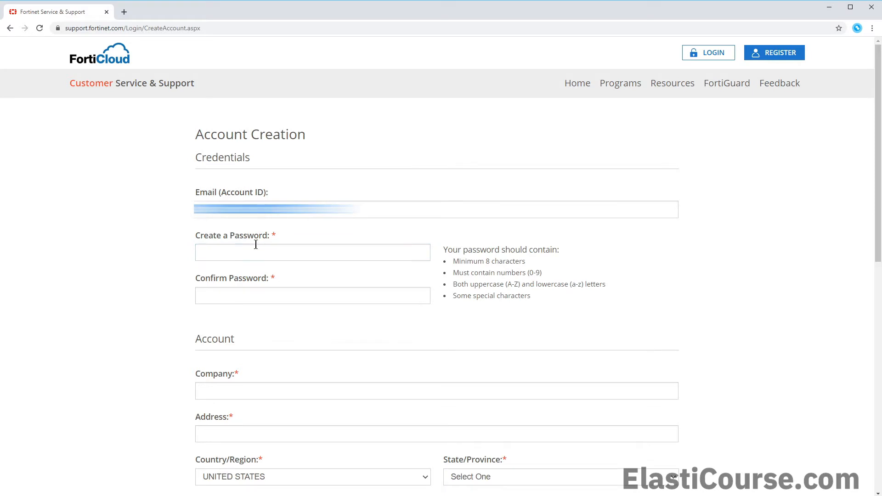
key("ctrl+v")
left_click(254, 294)
key("ctrl+v")
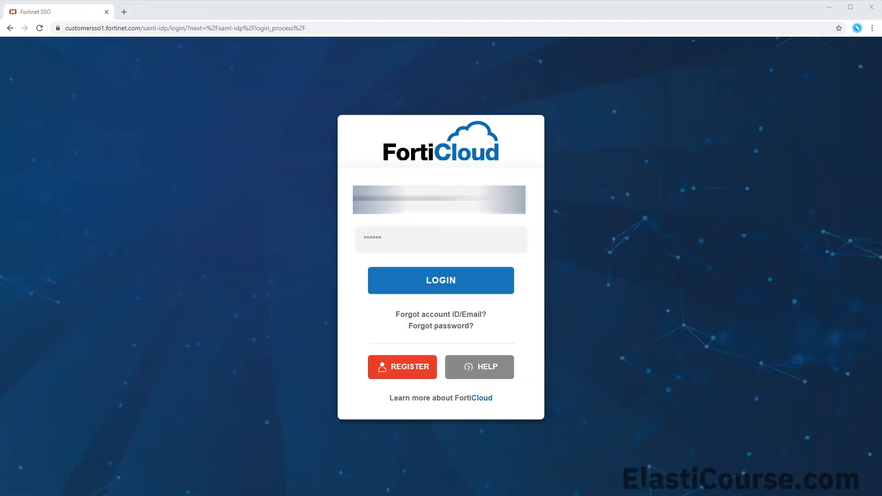
Sign in with the account password and go to Download > VM Images
left_click(378, 244)
key("ctrl+v")
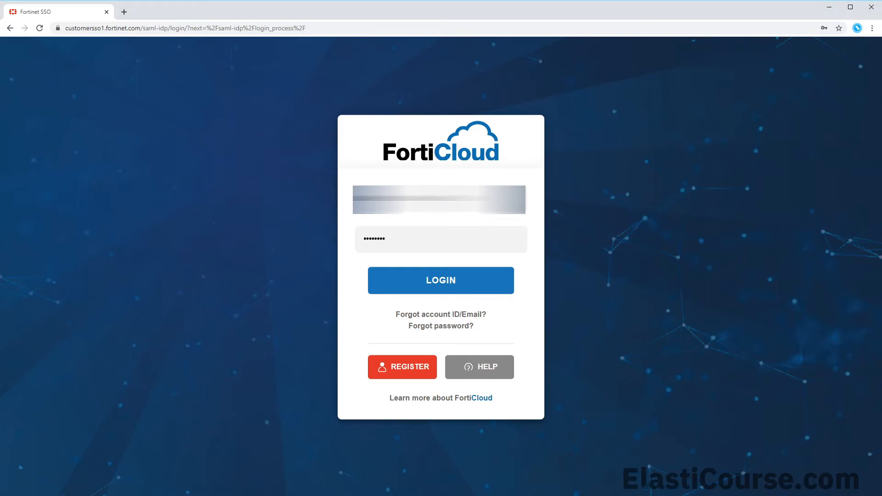
left_click(432, 285)
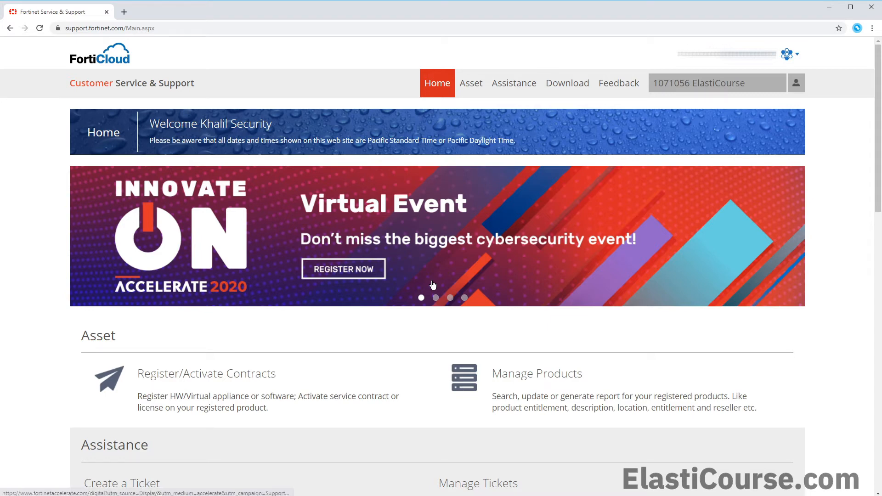
mouse_move(569, 73)
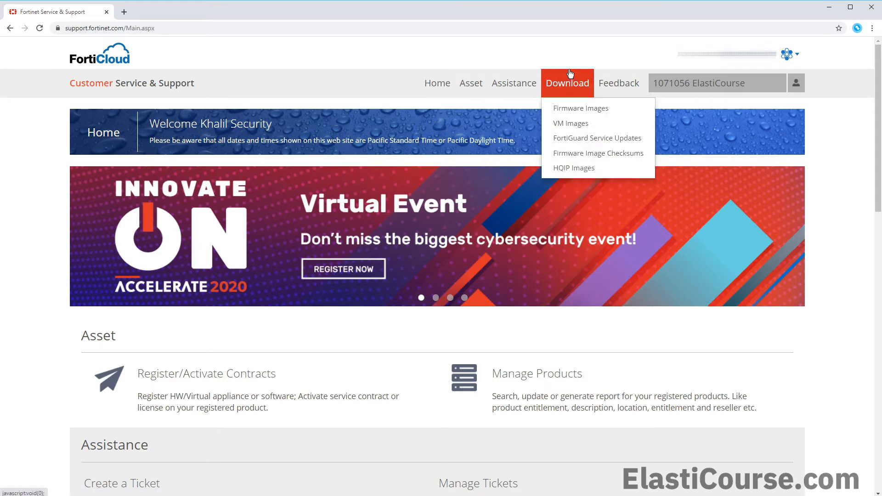
left_click(577, 126)
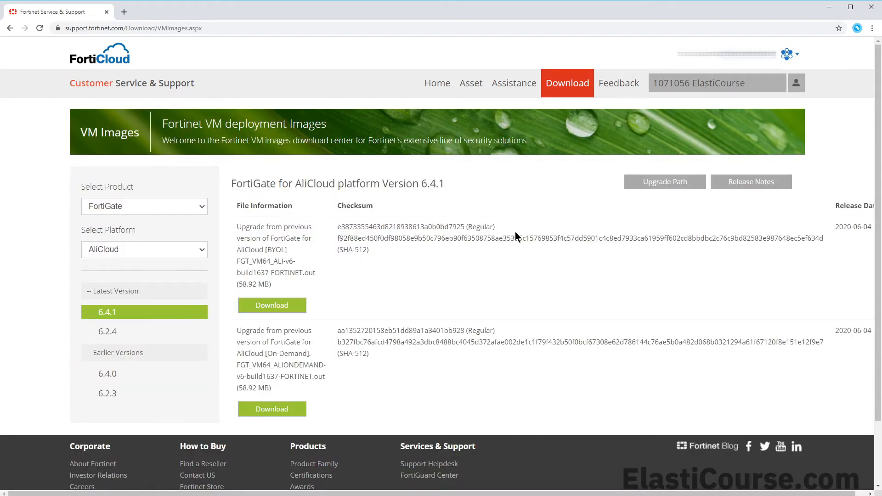
Filter the VM images to product FortiGate and platform VMWare ESXi
left_click(194, 206)
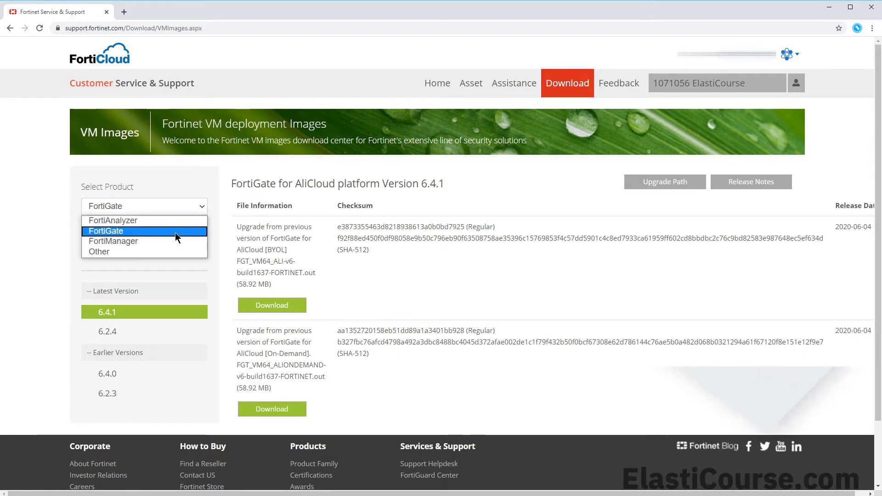
left_click(175, 231)
left_click(174, 250)
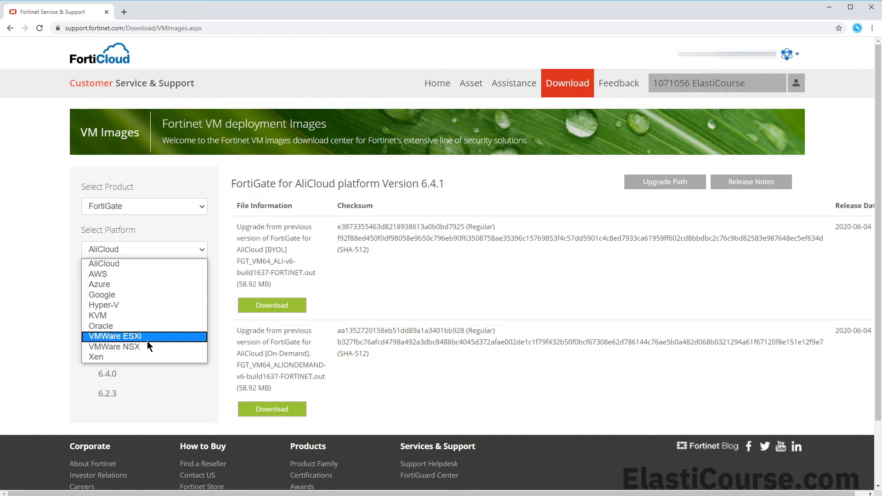
left_click(148, 338)
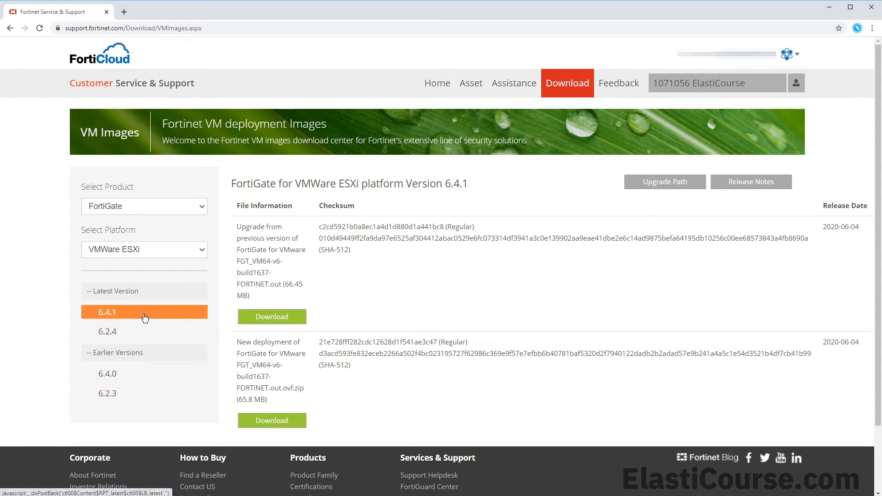
Compare the 6.2.4 and 6.4.1 releases and their upgrade versus new-deployment file descriptions
left_click(137, 331)
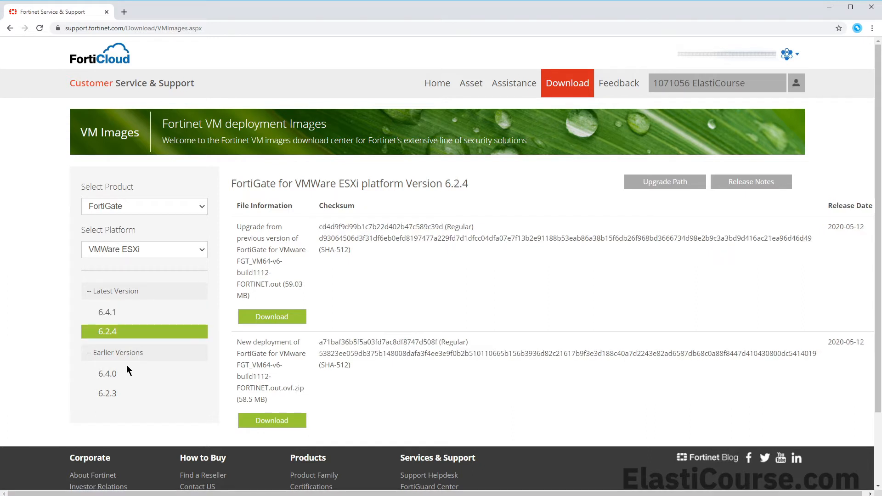
left_click(133, 314)
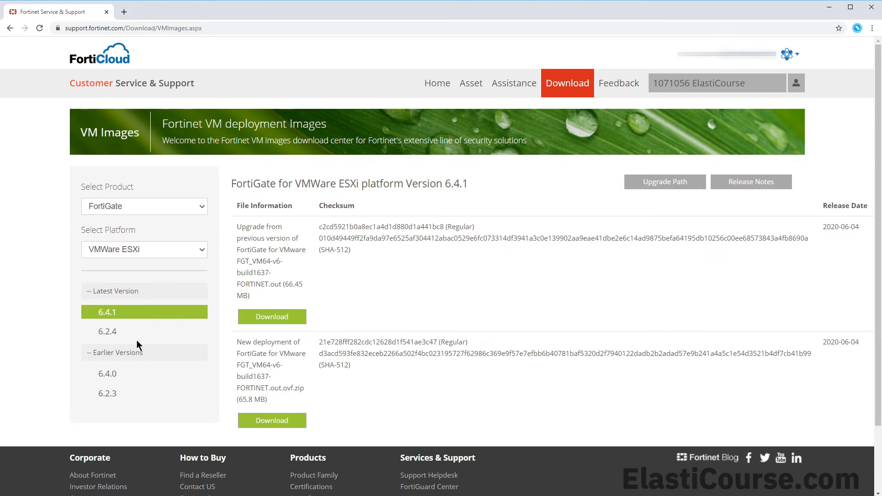
left_click_drag(239, 231, 265, 236)
left_click_drag(239, 343, 290, 344)
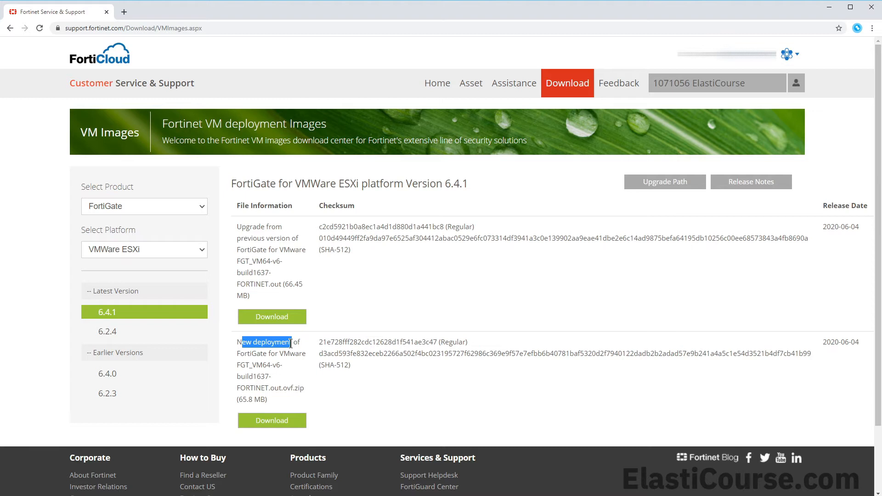
Download the 6.4.1 new-deployment .ovf.zip package and bring up its extracted folder
left_click(274, 420)
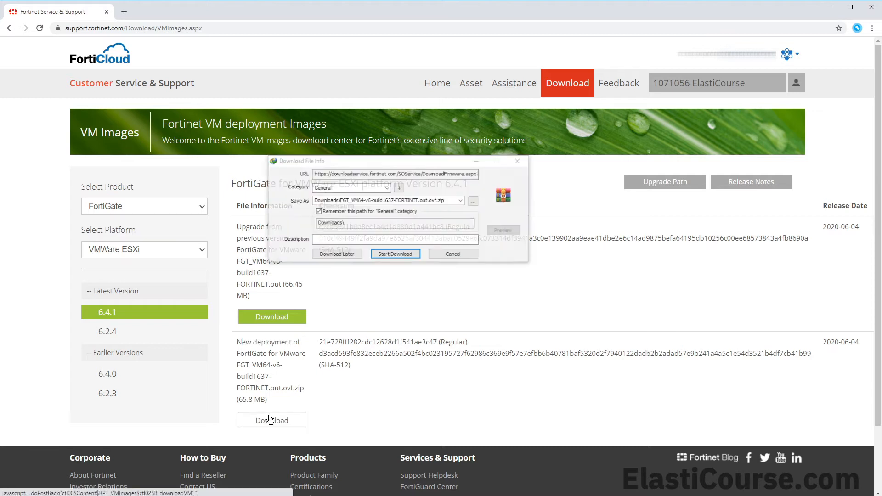
left_click(389, 256)
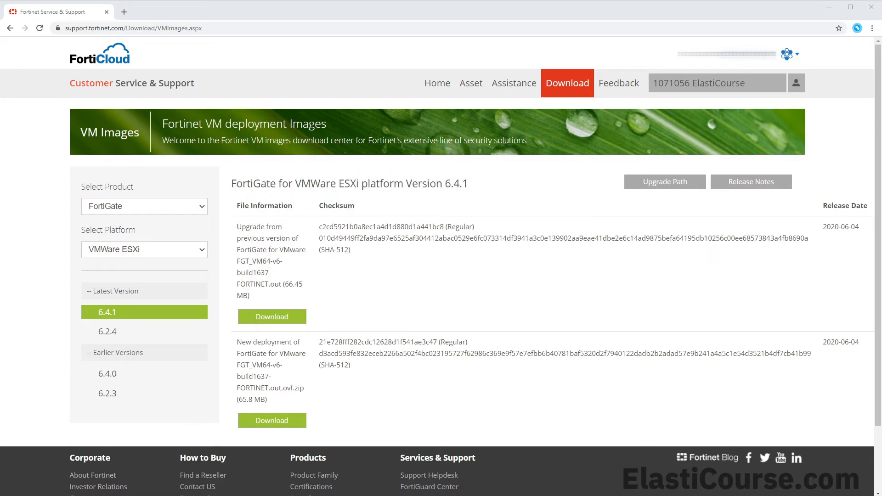
left_click_drag(881, 1, 269, 29)
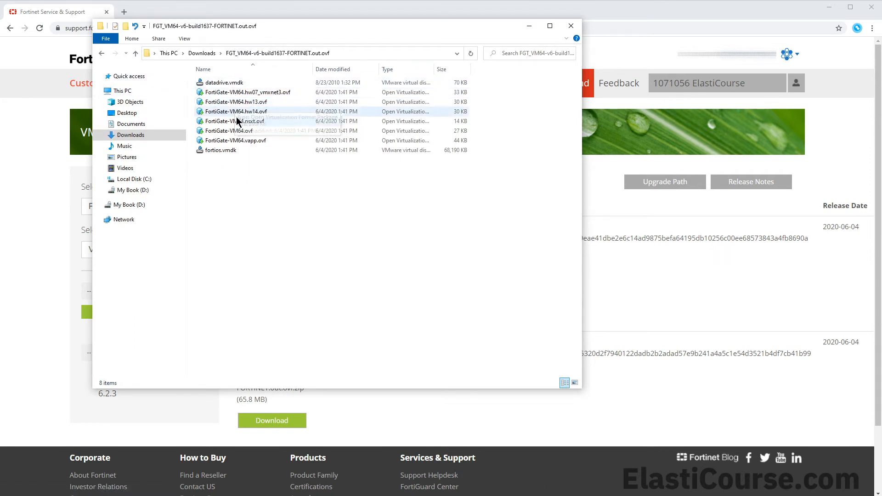
Compare the extracted .vmdk and .ovf variants, then open FortiGate-VM64.ovf in VMware Workstation
left_click(239, 156)
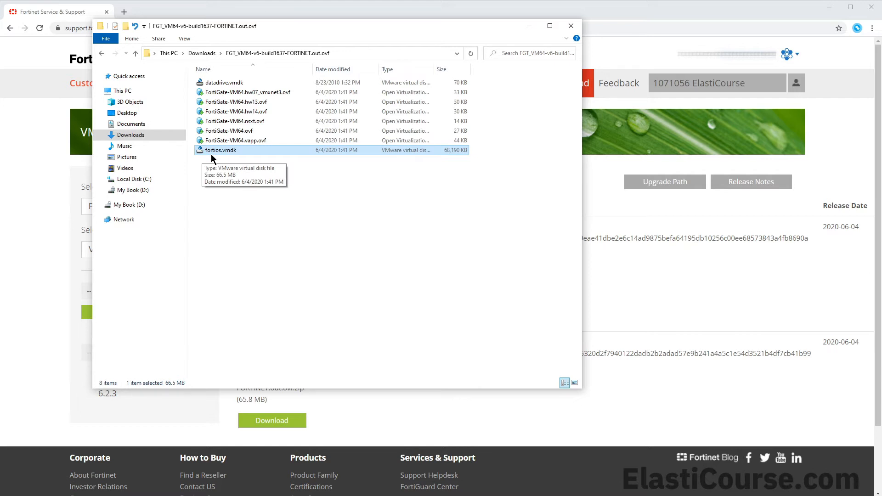
left_click(221, 85)
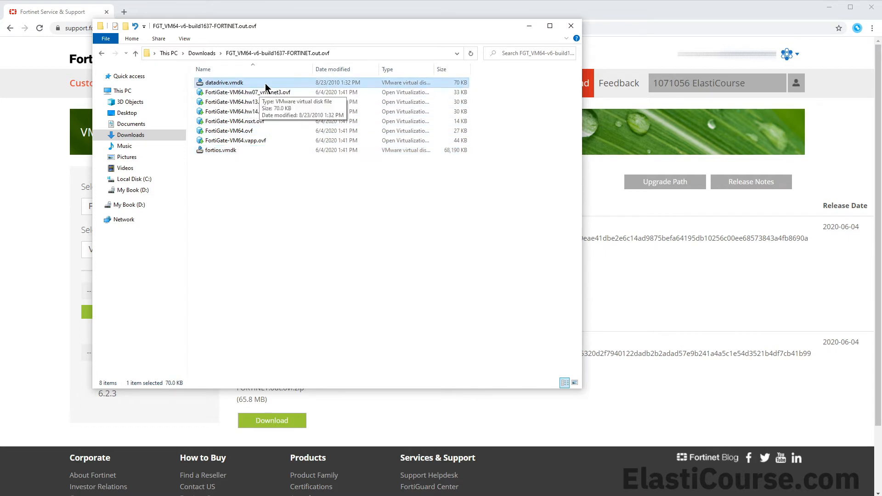
left_click(265, 139)
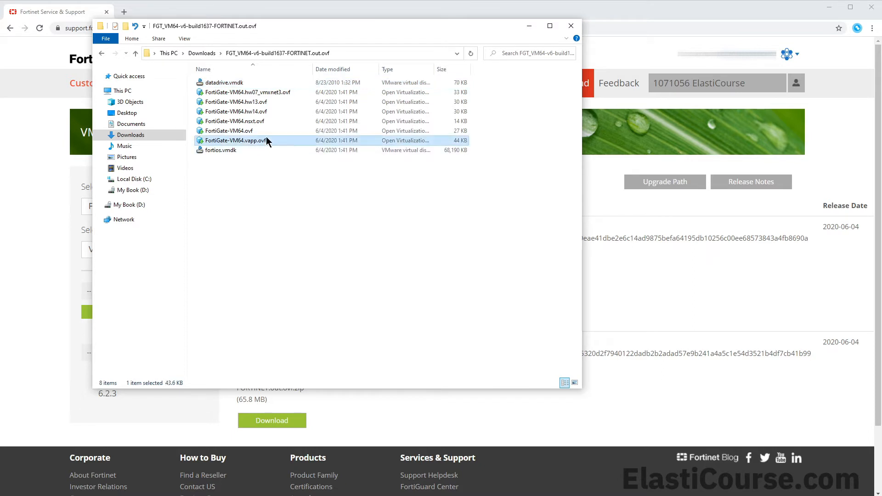
left_click(266, 133)
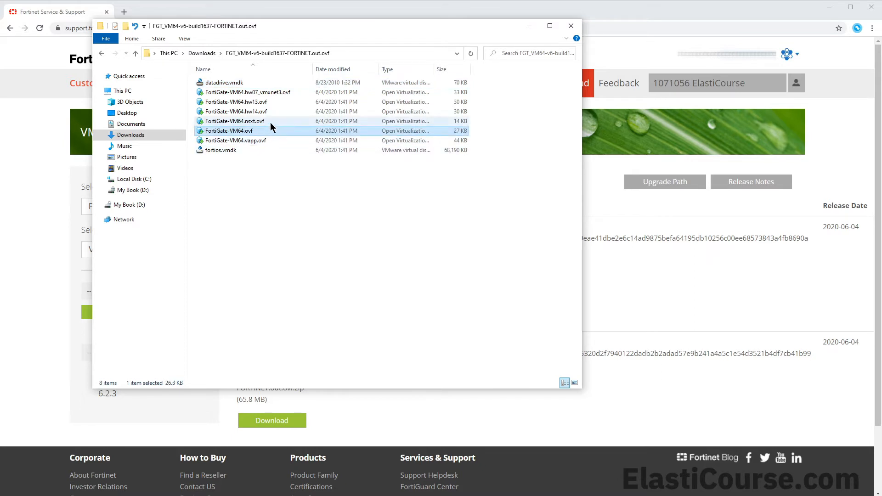
left_click(271, 122)
left_click(272, 111)
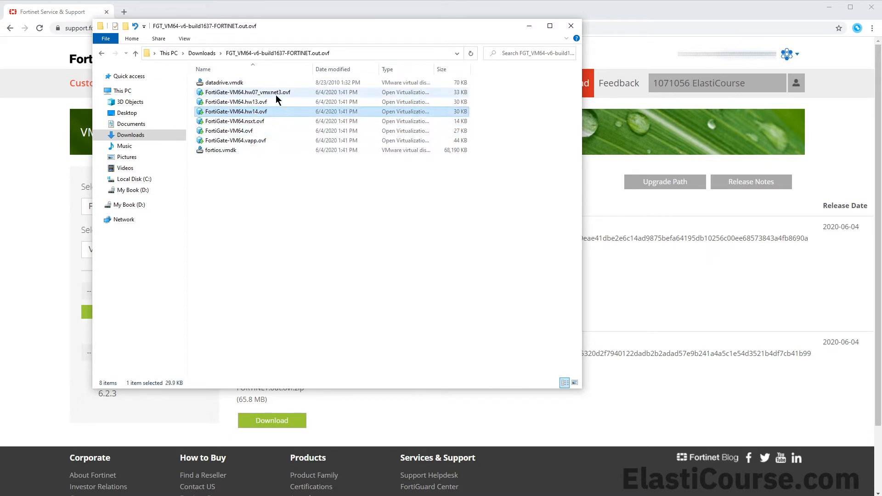
left_click(276, 93)
left_click(254, 130)
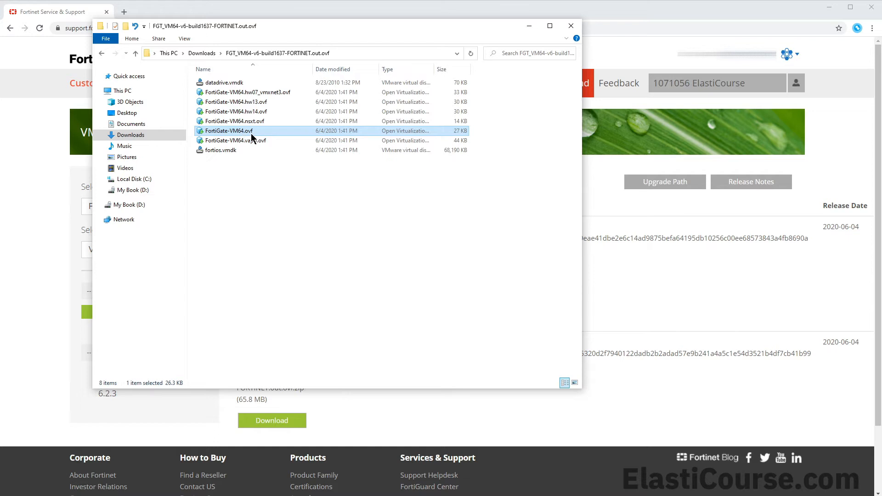
double_click(251, 135)
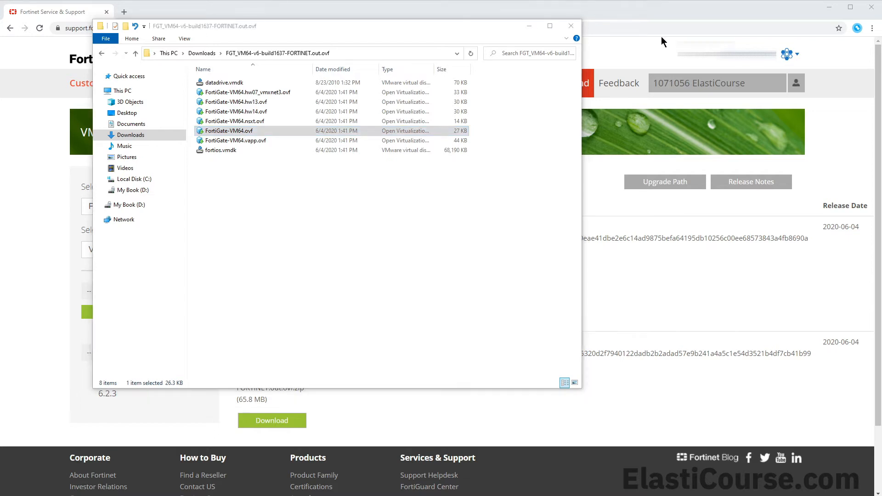
Accept the FortiGate licence agreement in the Import Virtual Machine wizard
left_click_drag(881, 131, 326, 124)
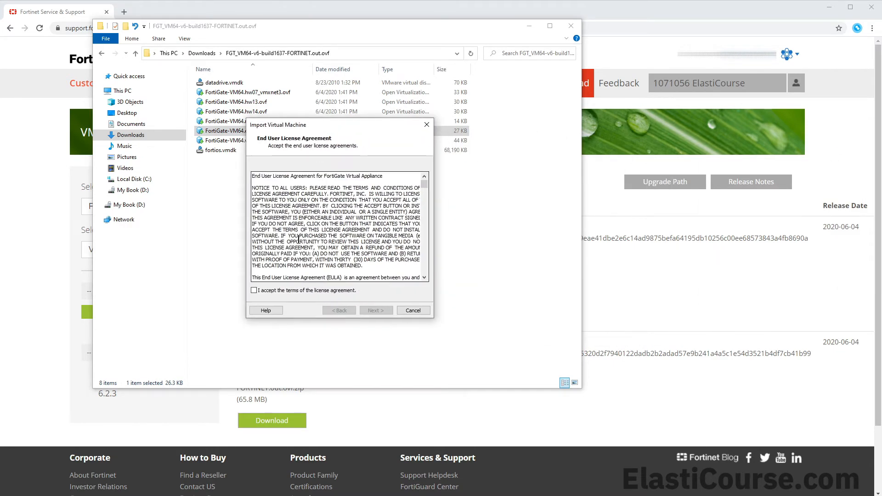
left_click_drag(423, 184, 423, 274)
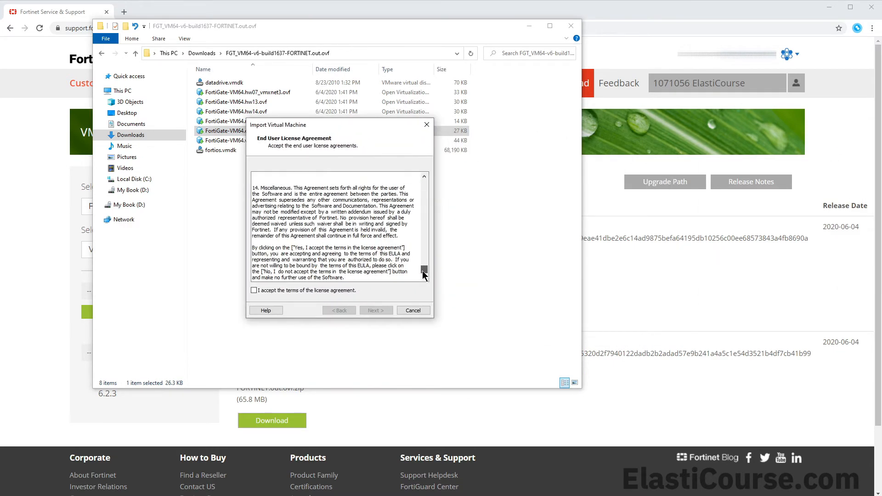
left_click(344, 291)
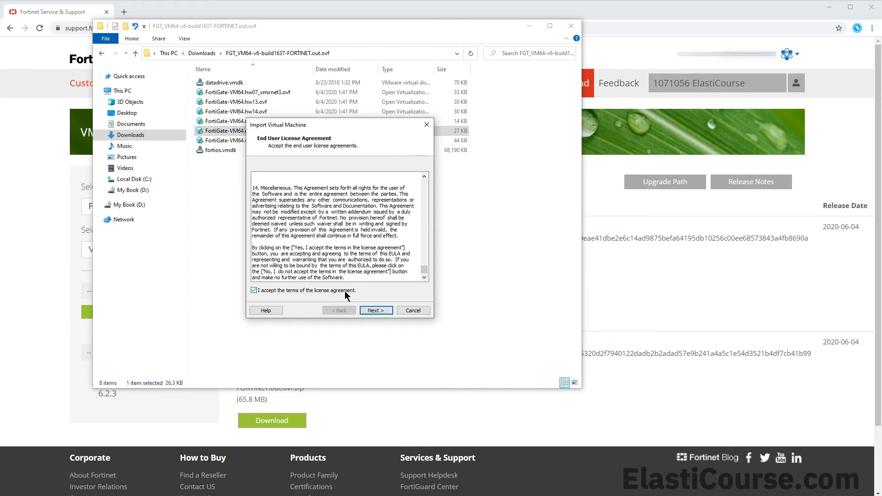
left_click(375, 310)
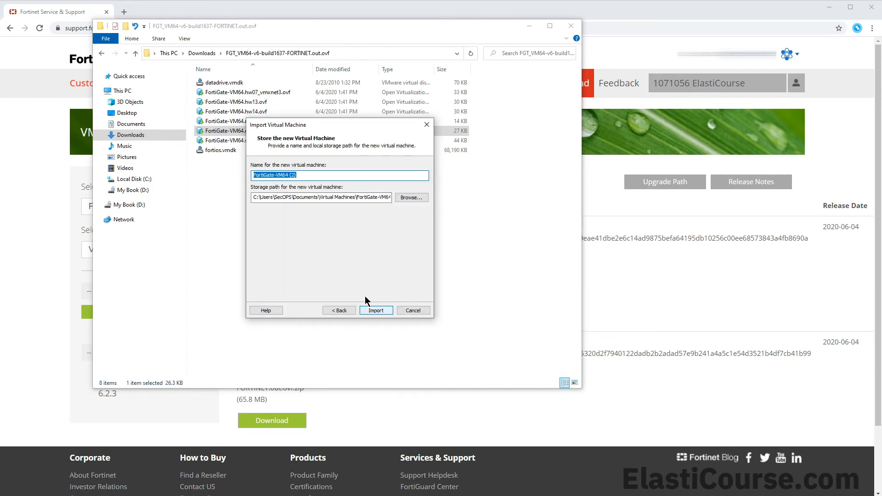
Name the virtual machine FortiGate-ElastiCourse-VM and import it
left_click(299, 175)
left_click_drag(306, 179, 278, 177)
key("BackSpace")
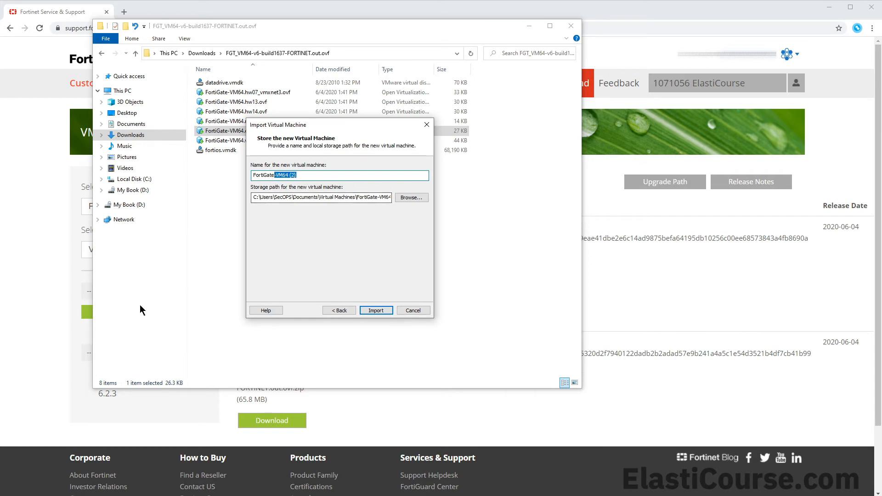
type("ElastiCourse-")
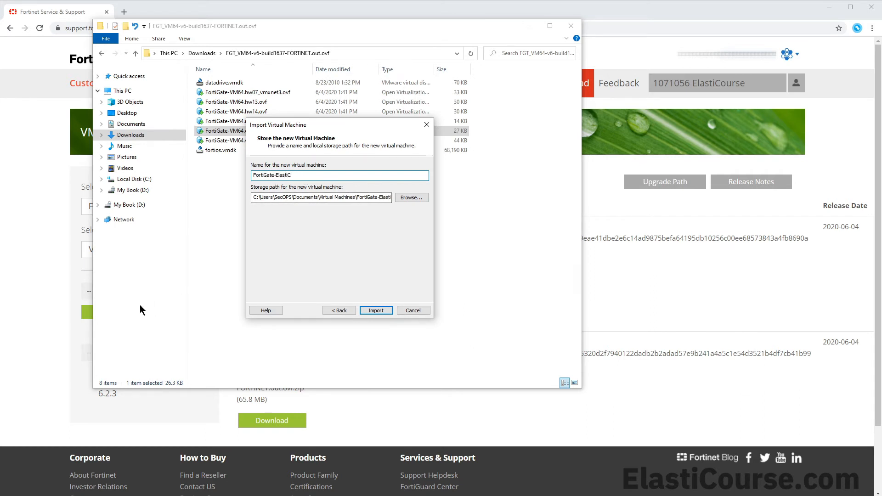
type("VM")
left_click(372, 314)
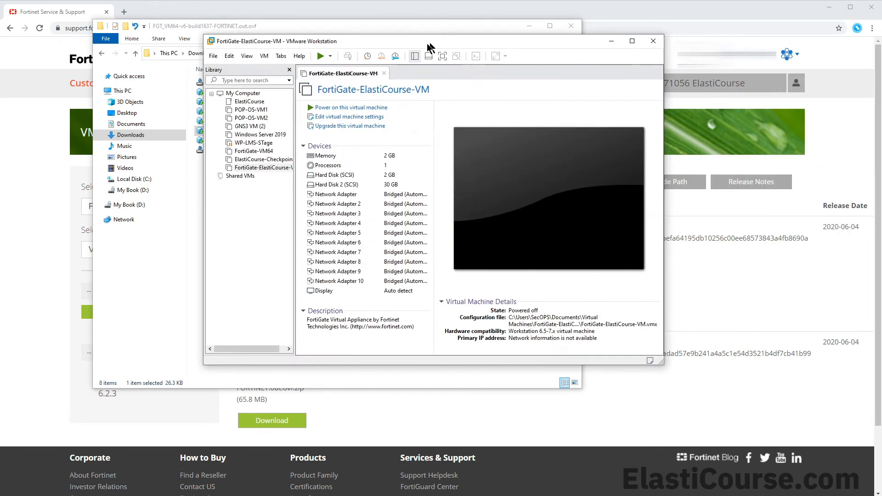
Set the VM's processor to 2 cores per processor
left_click_drag(426, 43, 328, 73)
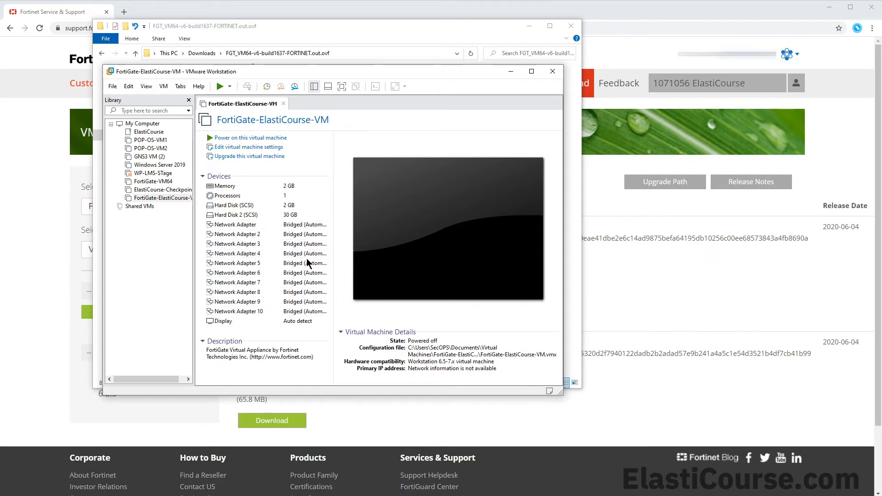
left_click(244, 152)
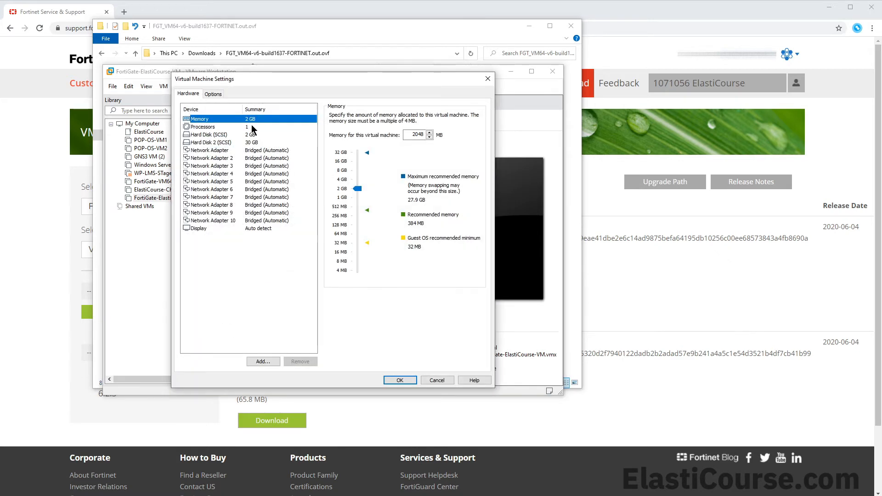
left_click(252, 127)
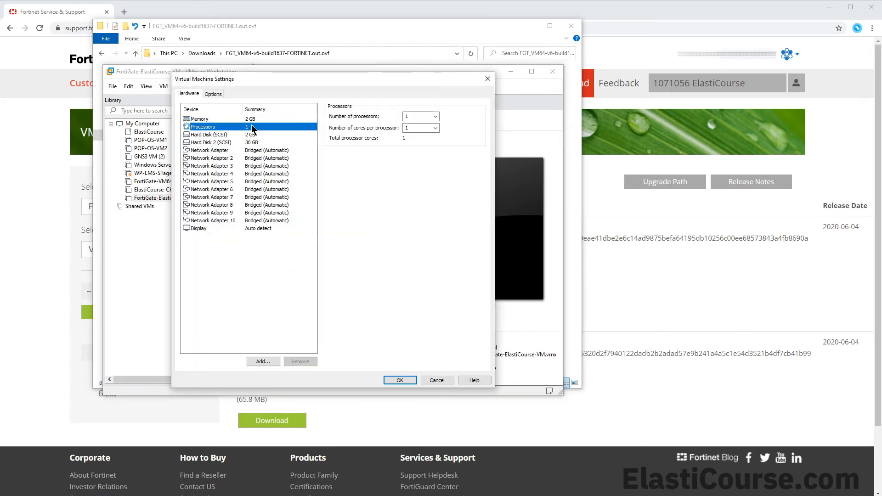
left_click(429, 128)
left_click(435, 128)
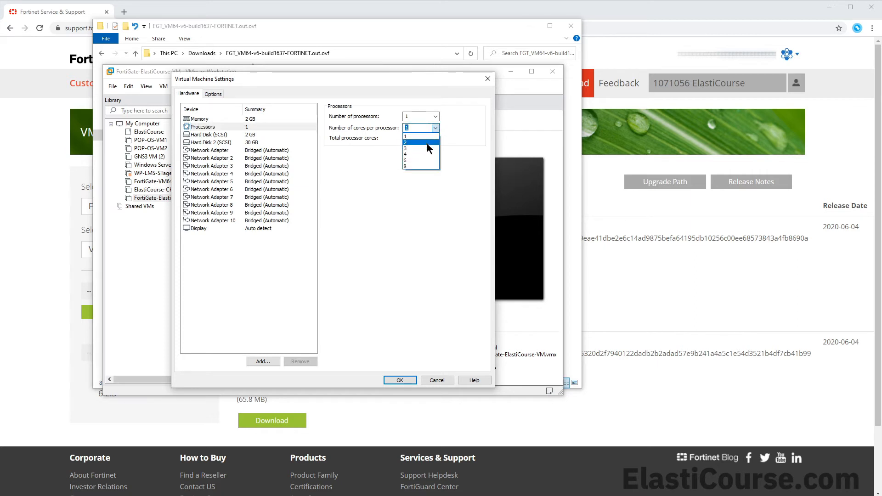
left_click(426, 143)
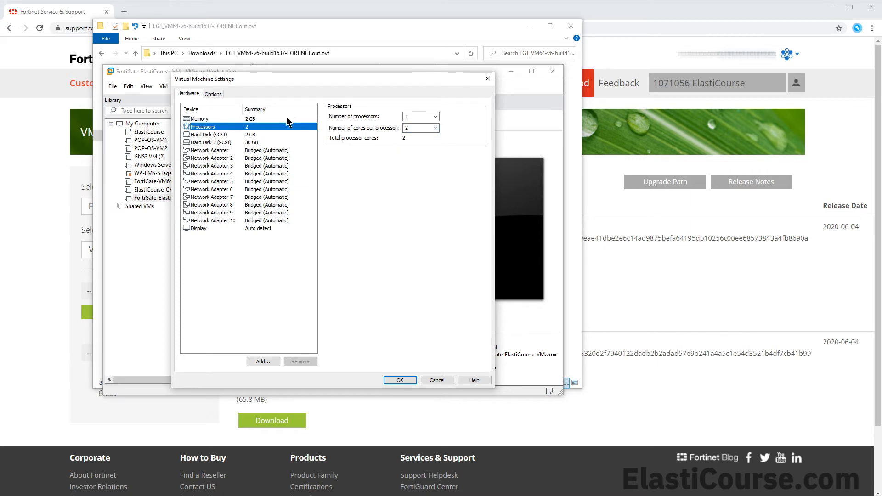
Review the hard disk and bridged network adapter settings, then save the changes
left_click(269, 136)
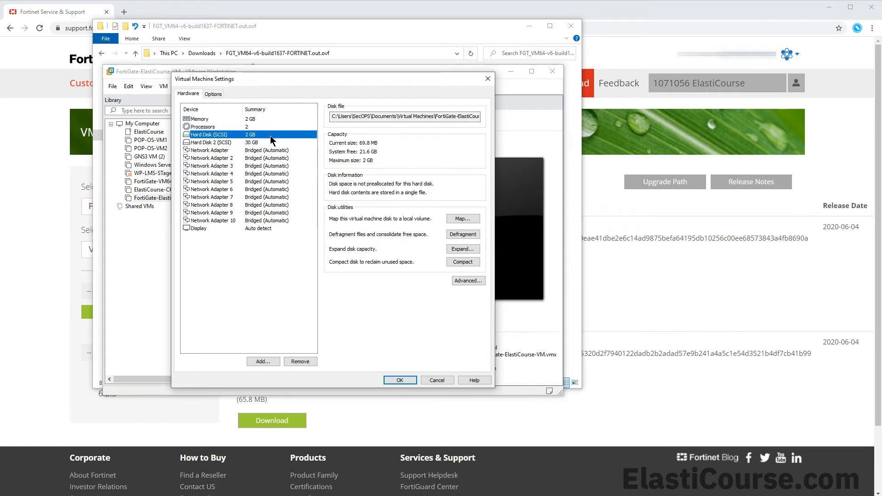
left_click(264, 157)
left_click(261, 166)
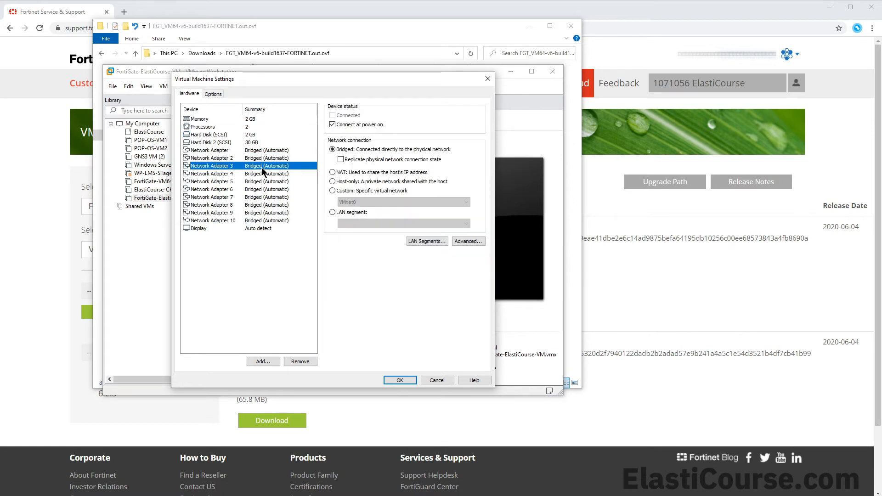
left_click(260, 181)
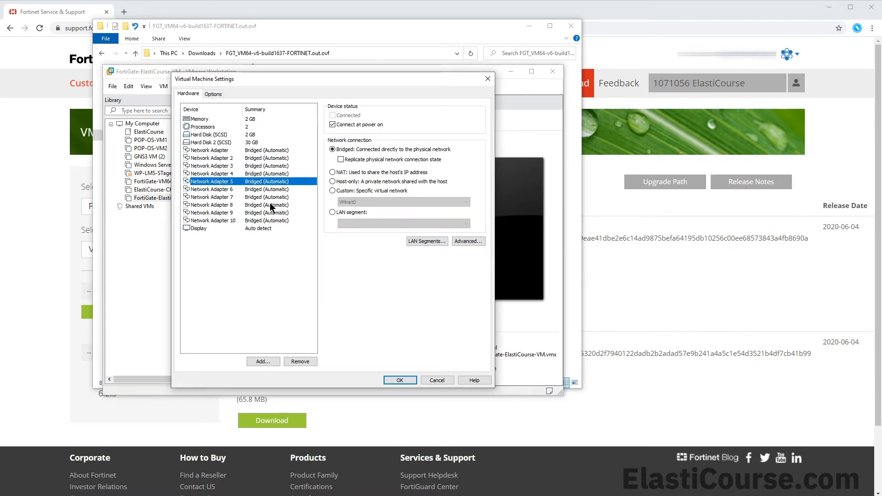
left_click(399, 380)
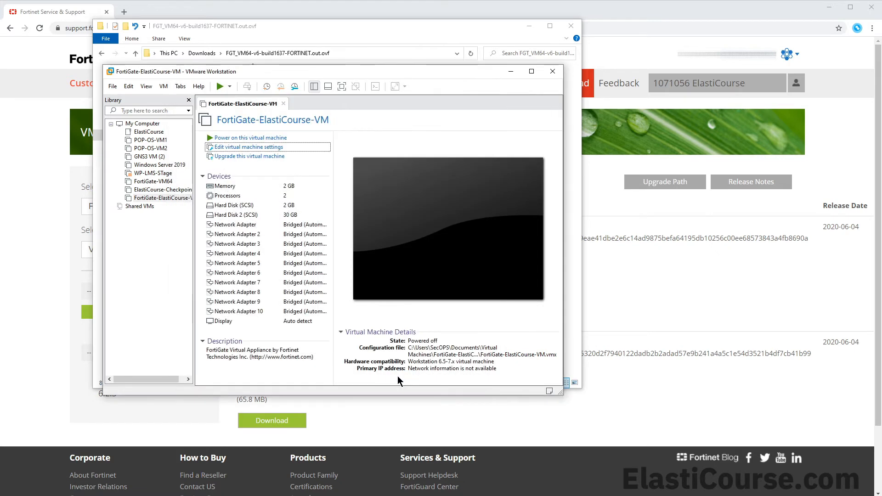
Boot the VM, log in as admin, set a new password, then run 'config sys interface'
left_click(250, 137)
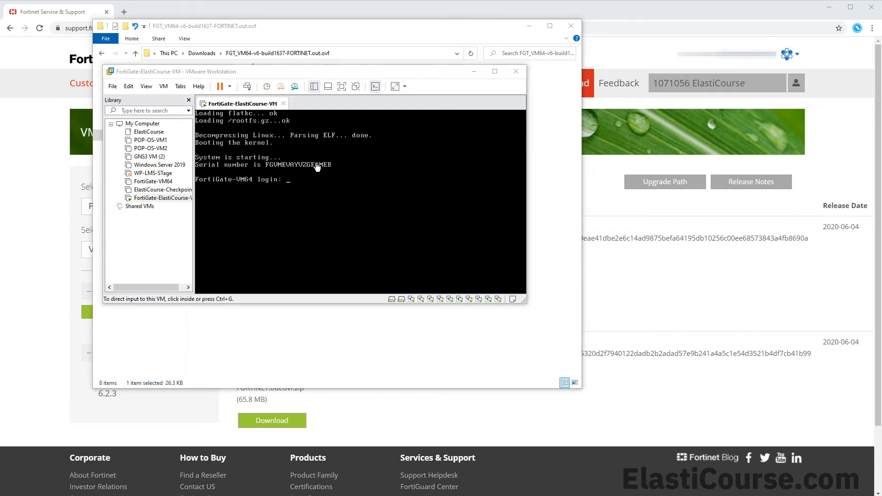
left_click(361, 221)
type("adm")
type("in")
key("Return")
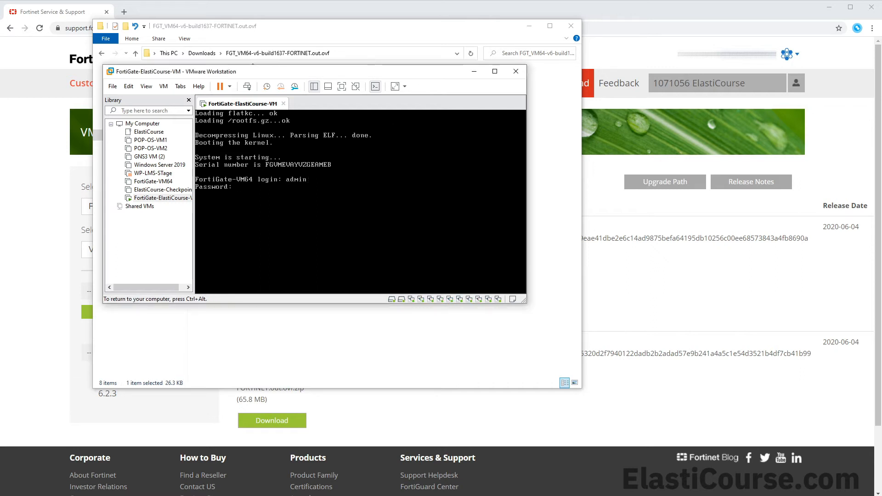
key("Return")
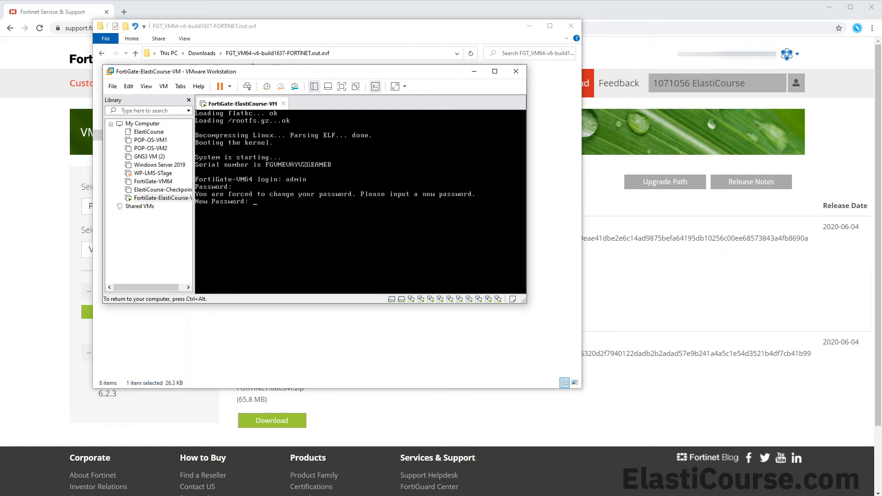
key("Return")
key("Return")
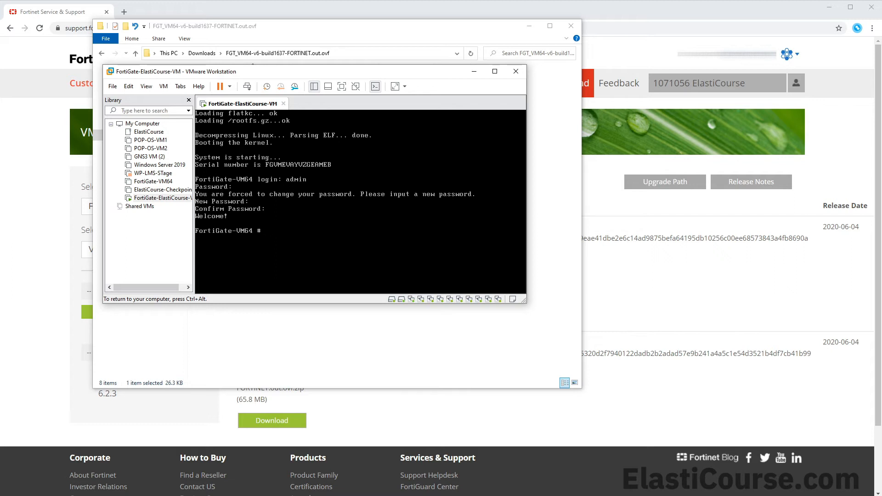
type("config sys interface")
key("Return")
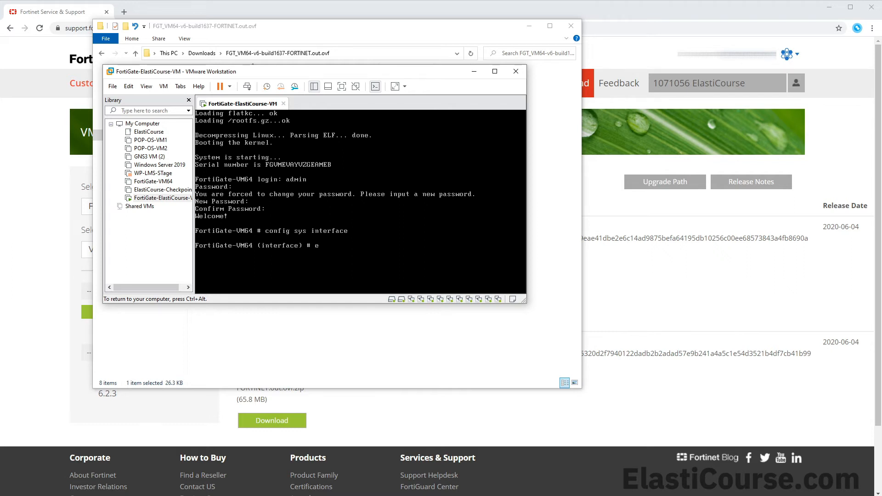
Edit port1 on the FortiGate console and show its configuration
type("dit port1")
key("Return")
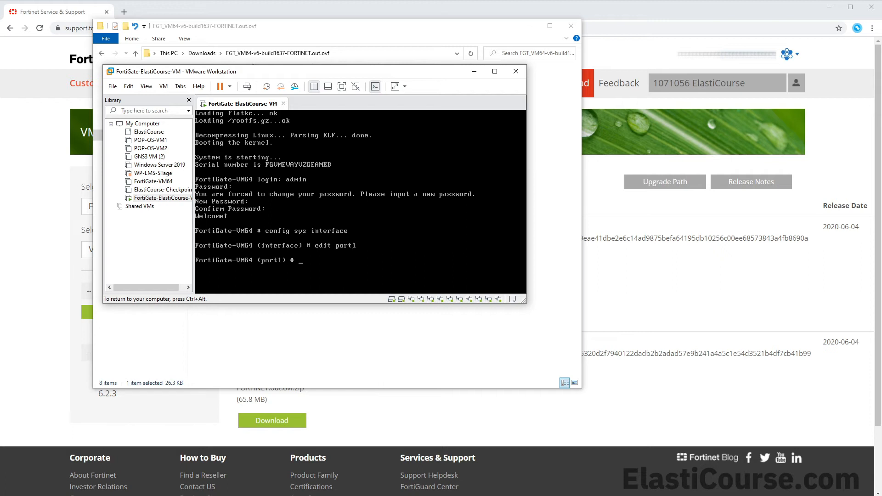
type("sh")
key("Return")
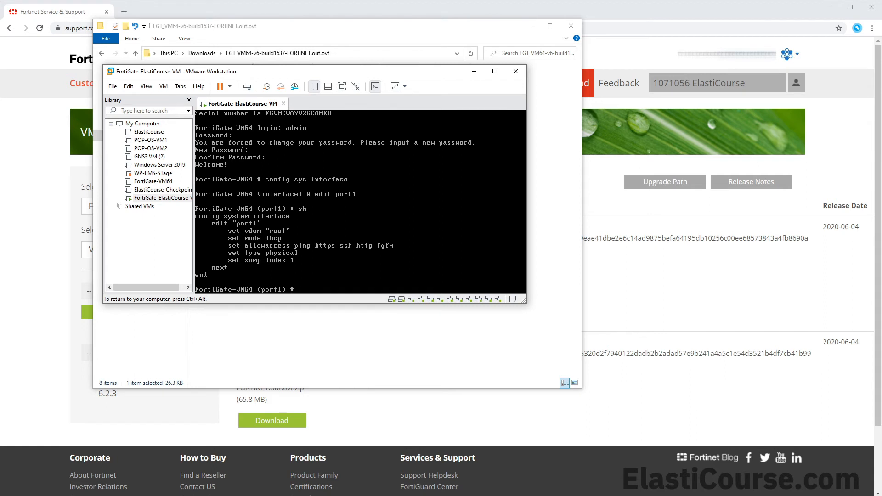
List port1's full settings with get to read 172.20.0.21, then return to the browser
type("get")
key("Return")
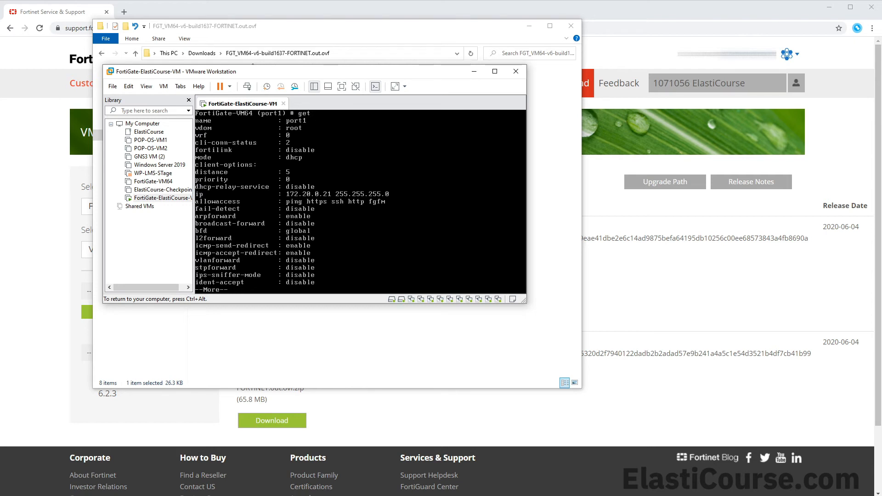
key("ctrl+alt")
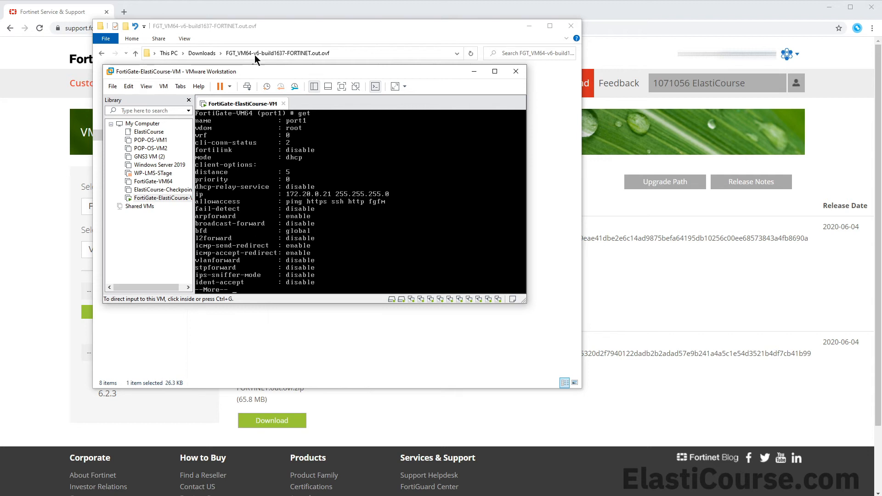
left_click(186, 6)
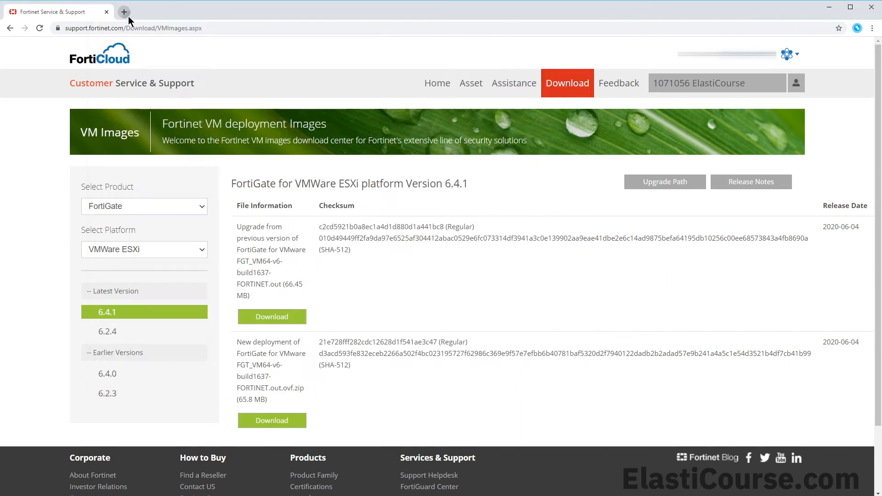
Open 172.20.0.21 in a new tab and log in as admin, declining to save the password
left_click(124, 11)
type("172.20.0.21")
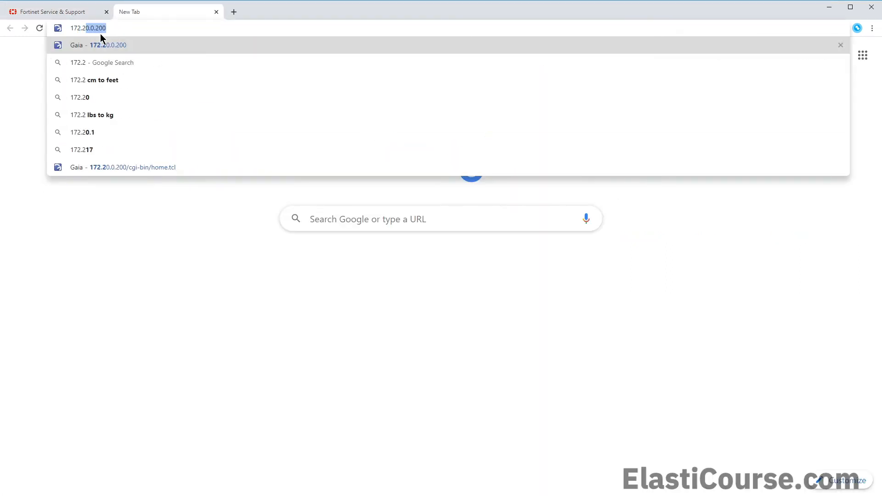
key("Return")
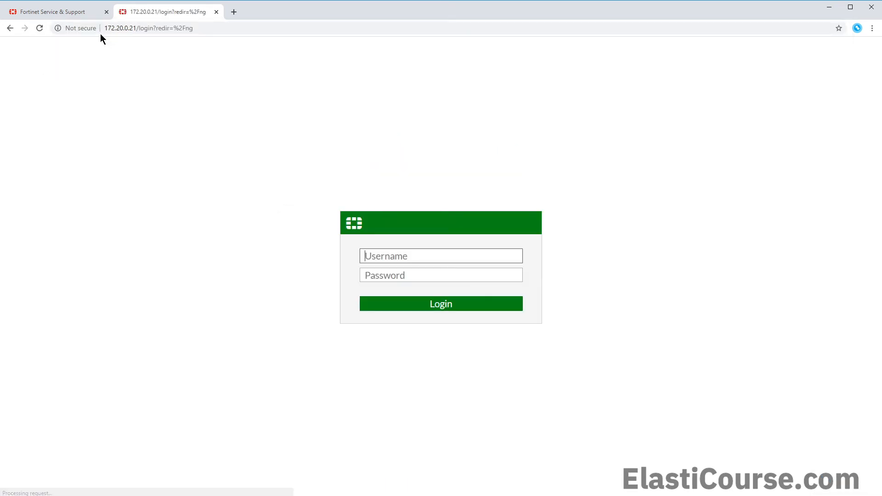
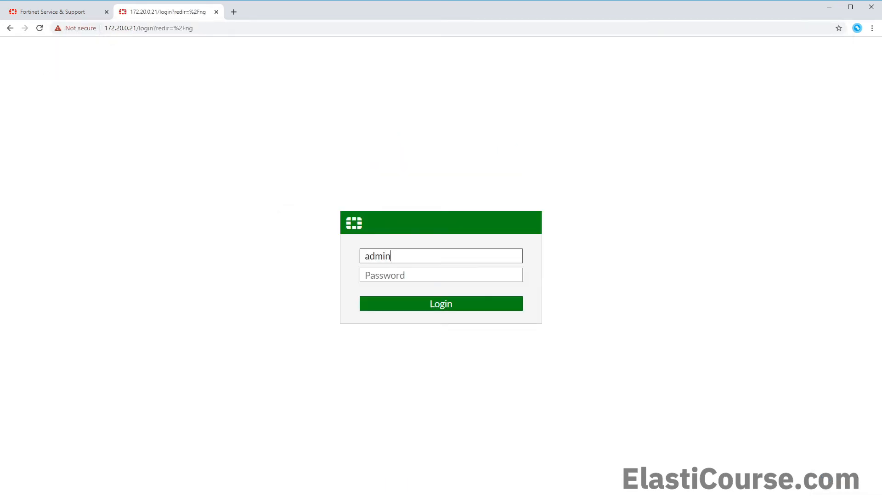
key("Tab")
key("Return")
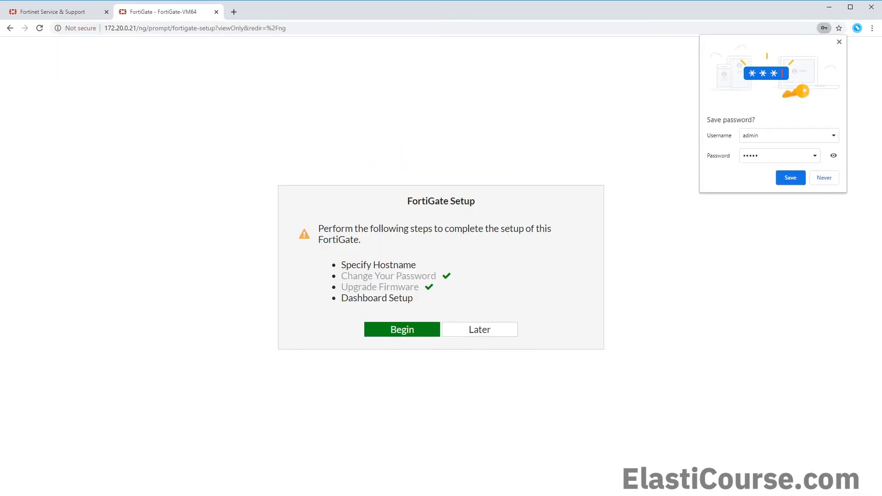
left_click(812, 180)
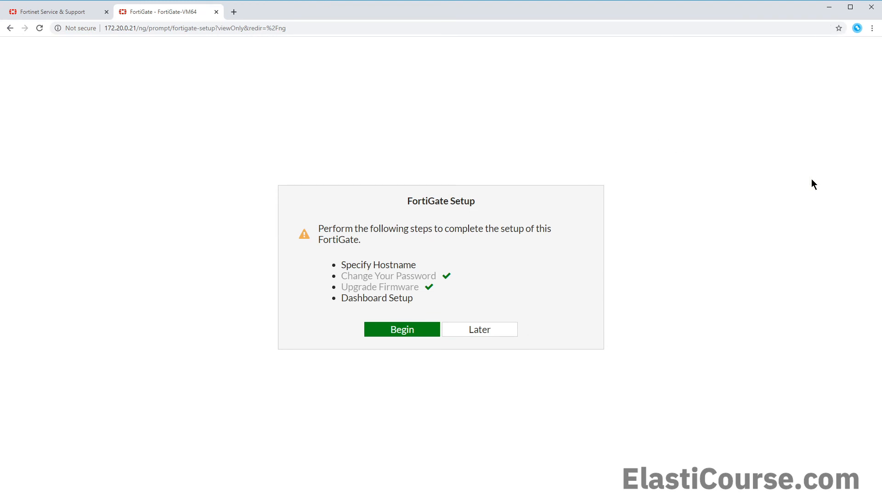
Complete the setup wizard with hostname ElastiCourse and the Comprehensive dashboard set
left_click(431, 327)
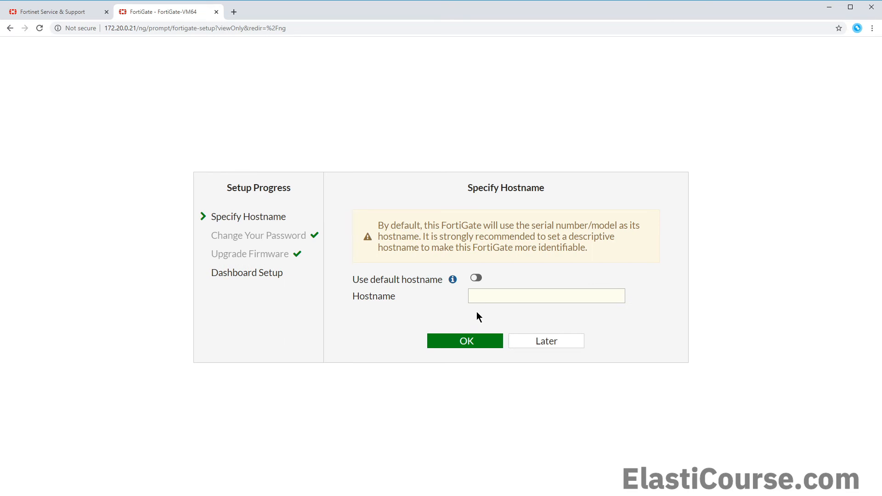
left_click(485, 299)
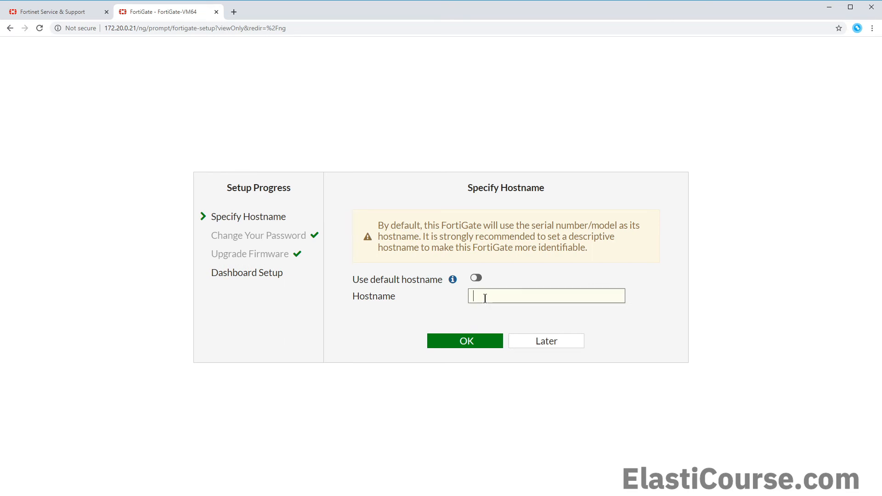
type("ElastiCourse")
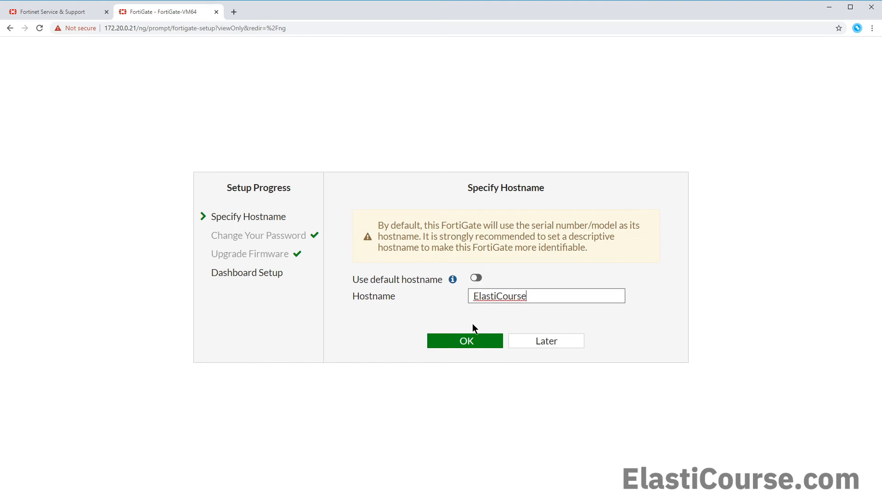
left_click(467, 344)
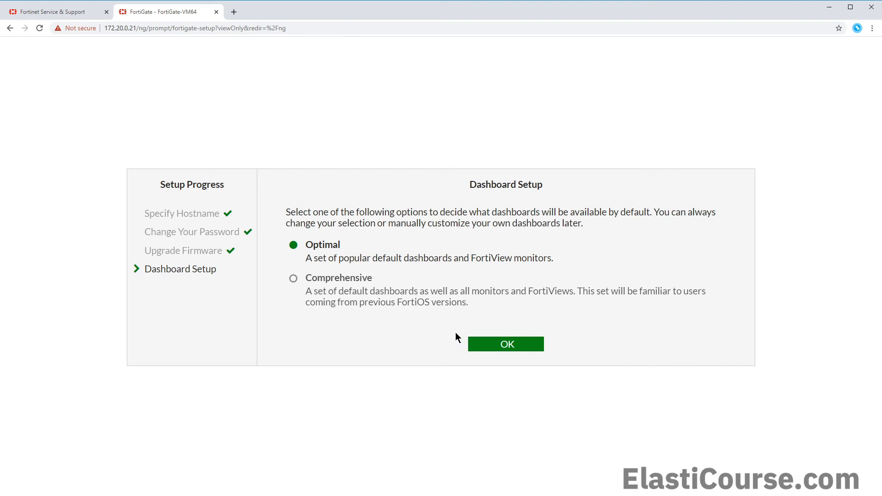
left_click(332, 279)
left_click(488, 351)
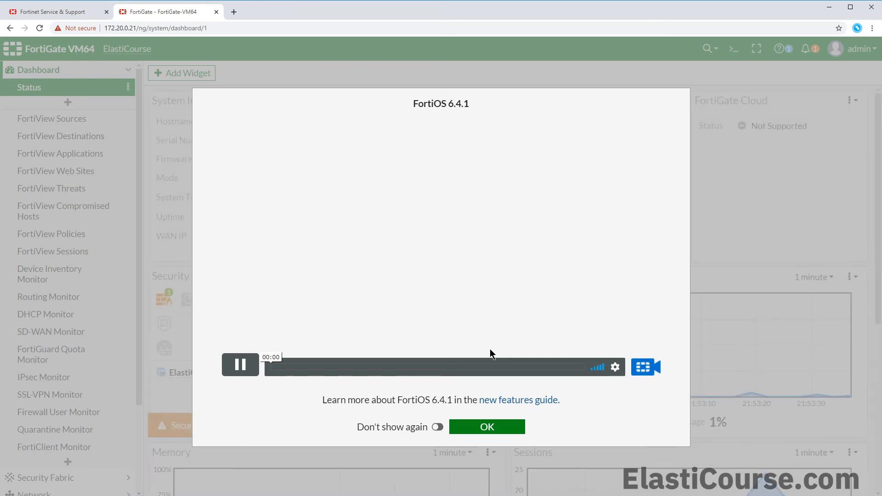
Dismiss the FortiOS 6.4.1 intro with Don't show again and view port1 at 172.20.0.21
left_click(439, 429)
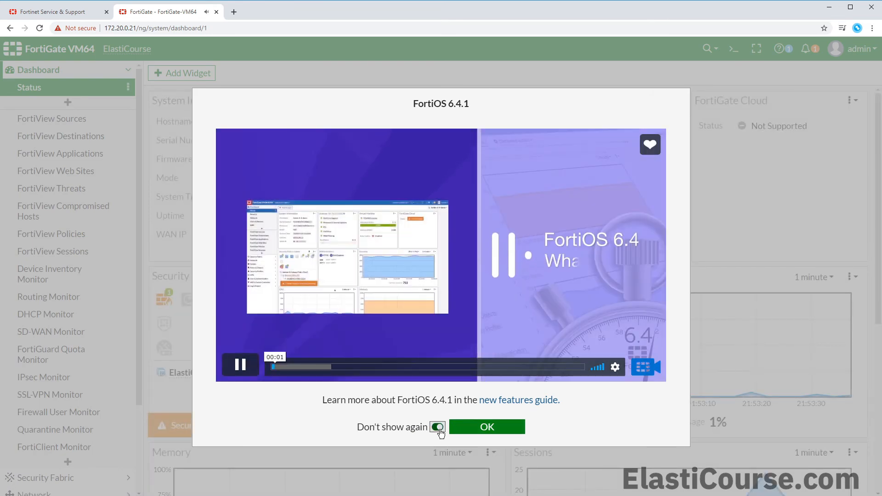
left_click(458, 428)
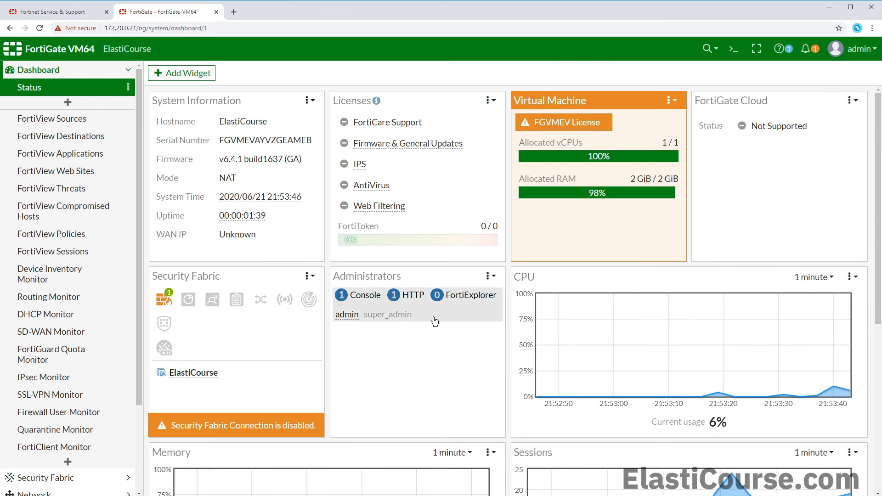
scroll(434, 320, "down", 5)
scroll(124, 285, "down", 3)
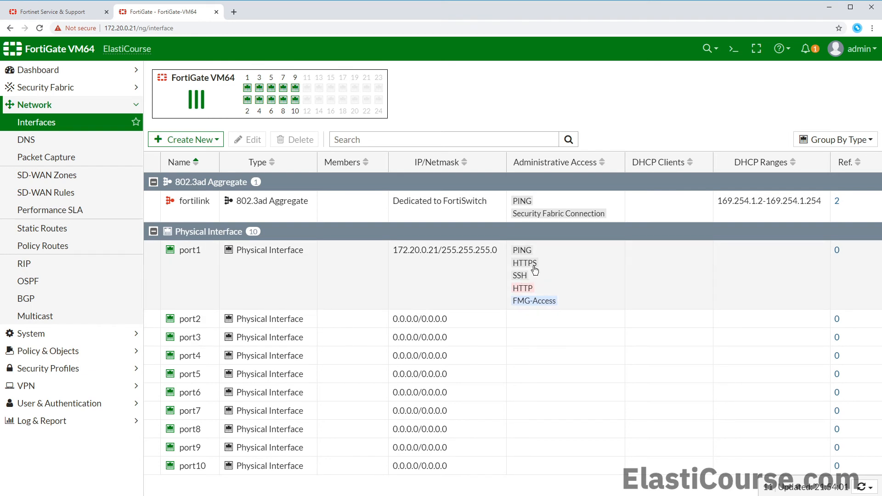
left_click(110, 29)
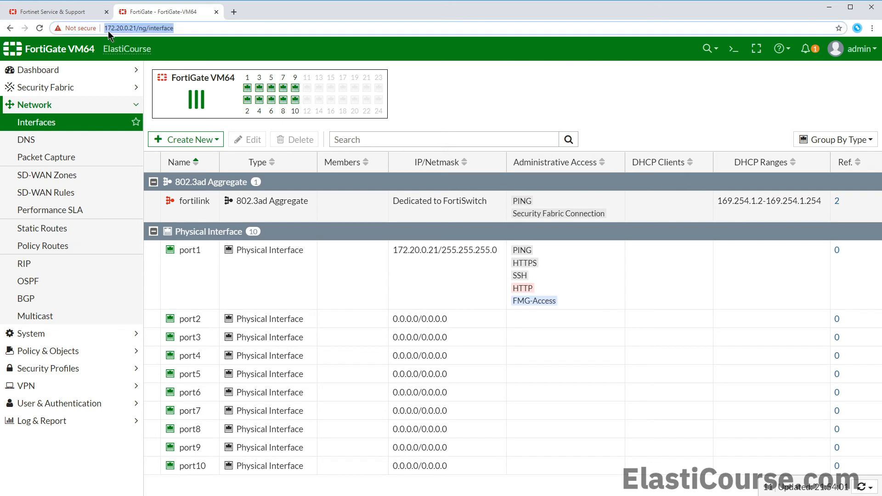
left_click(107, 30)
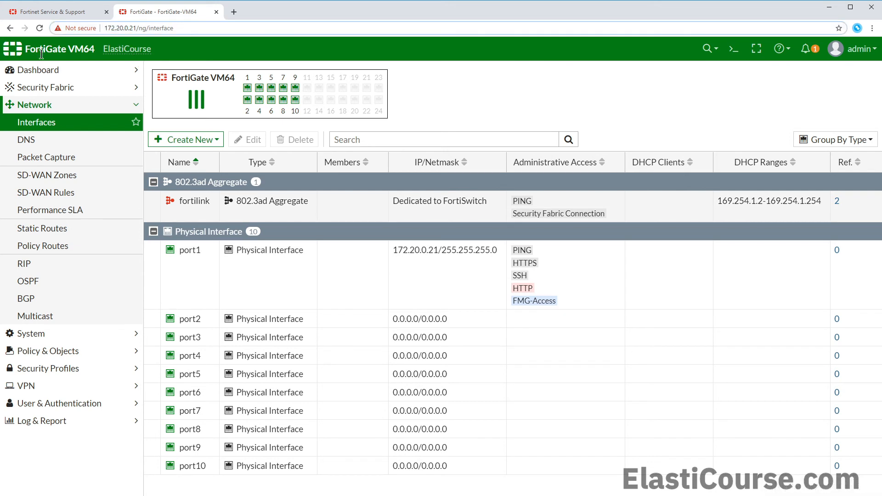
type("https:/")
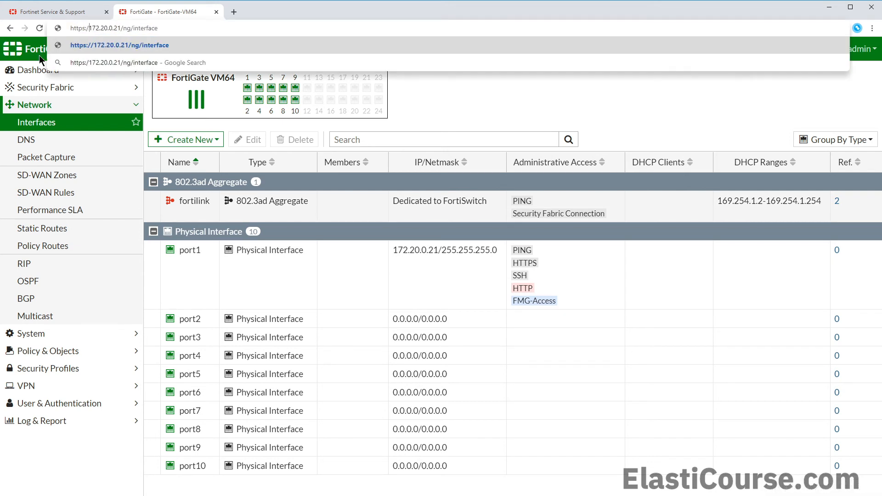
type("/")
key("Return")
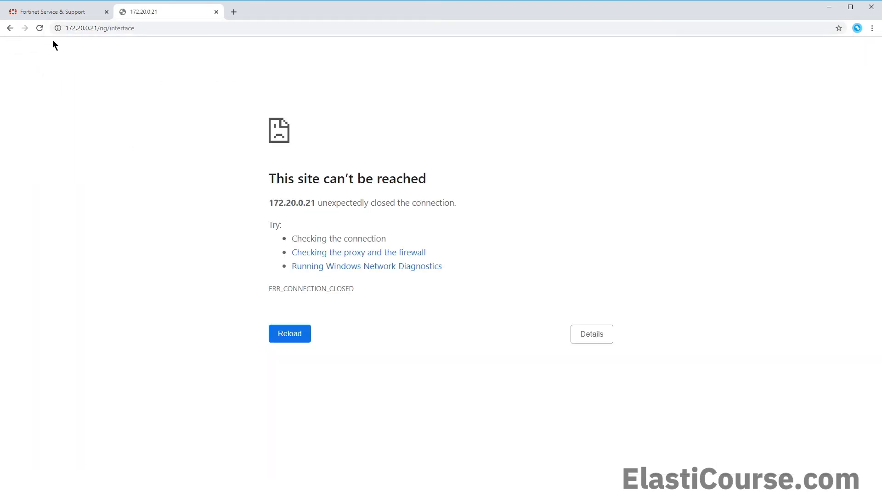
Go back to the working HTTP interfaces page
left_click(64, 28)
double_click(64, 28)
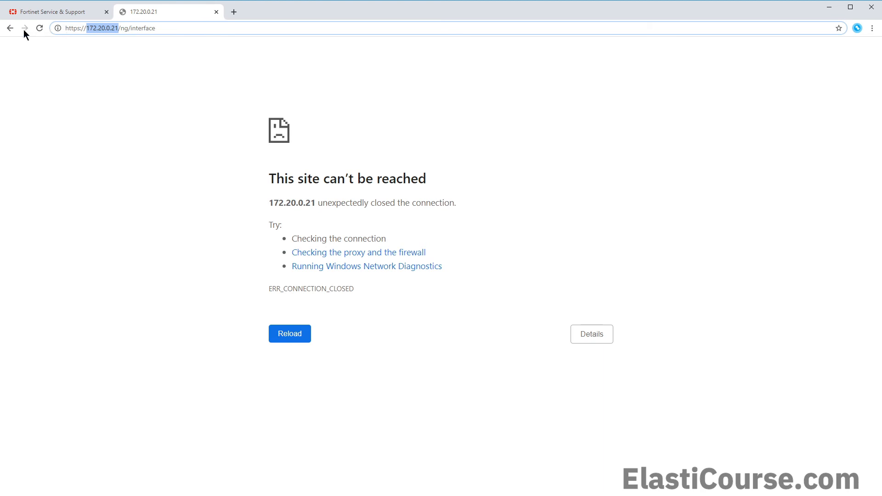
left_click(10, 28)
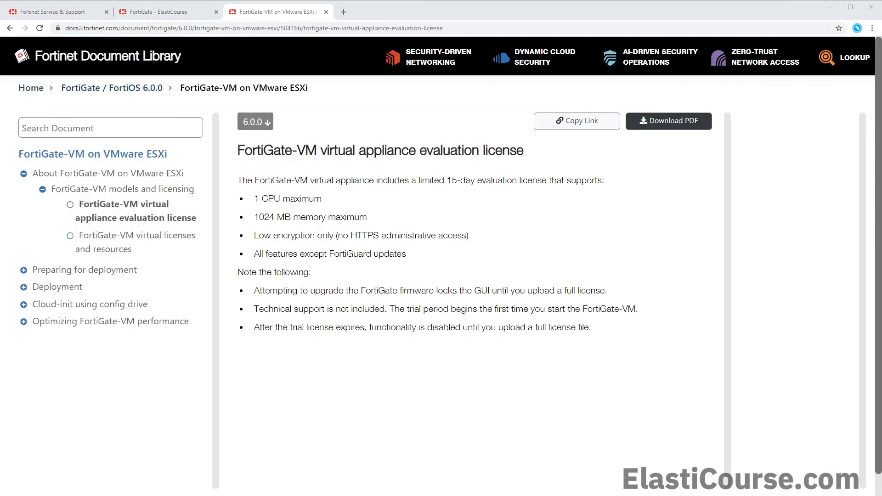
left_click_drag(447, 180, 476, 181)
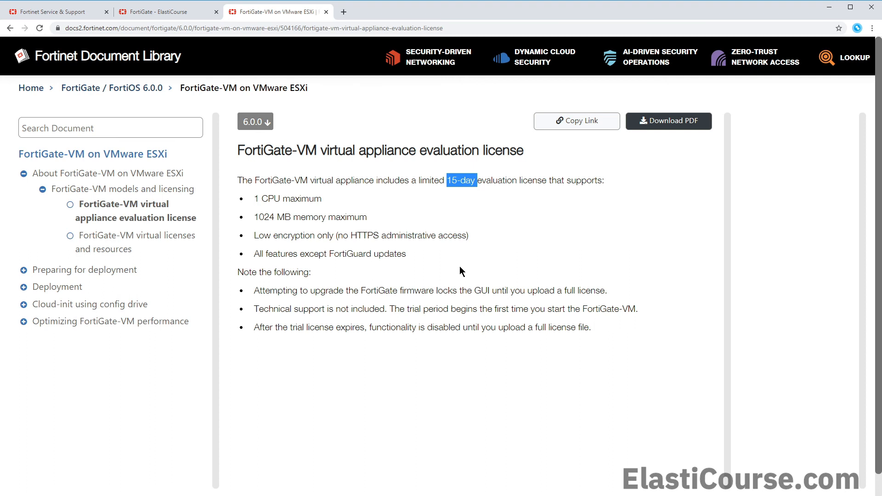
left_click_drag(254, 198, 294, 205)
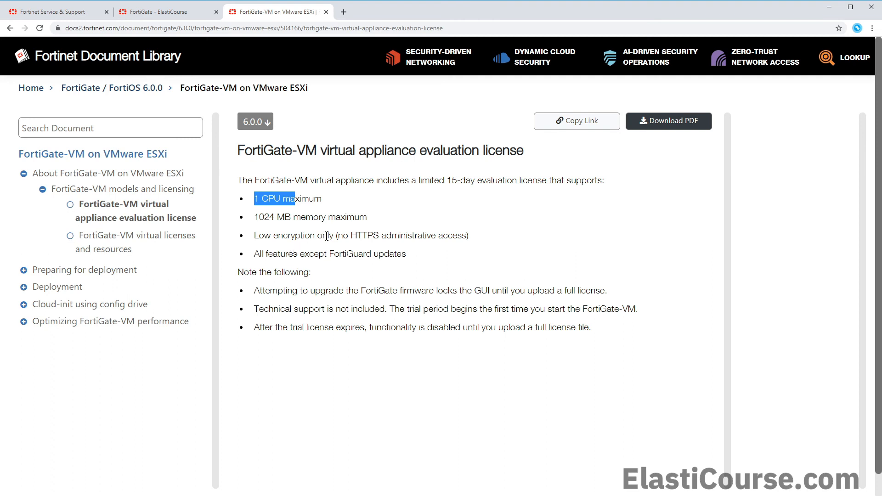
left_click_drag(339, 236, 379, 236)
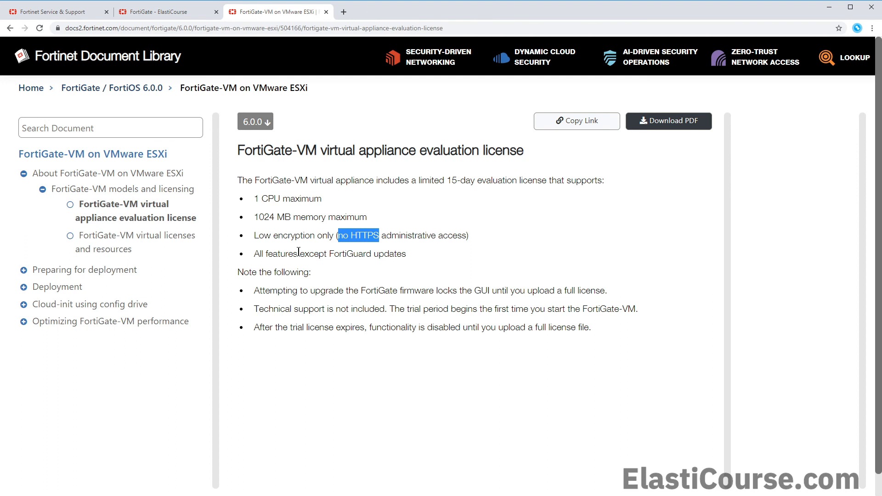
left_click_drag(299, 251, 376, 257)
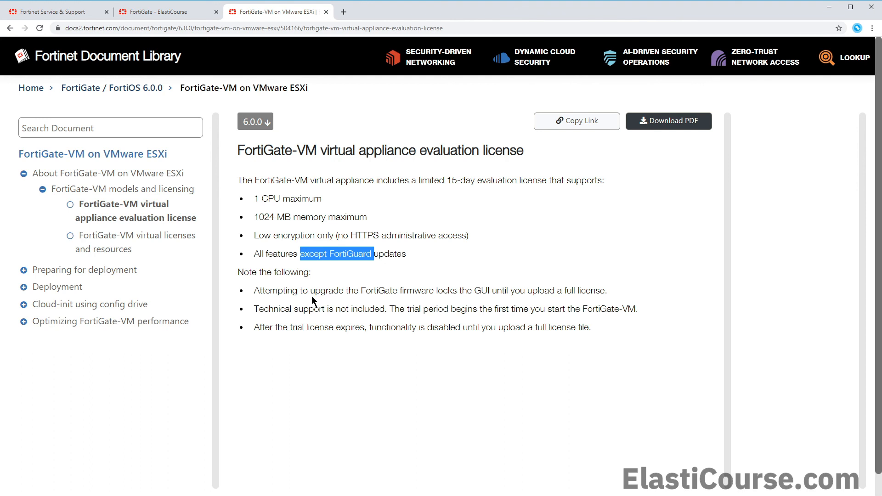
left_click_drag(253, 290, 604, 290)
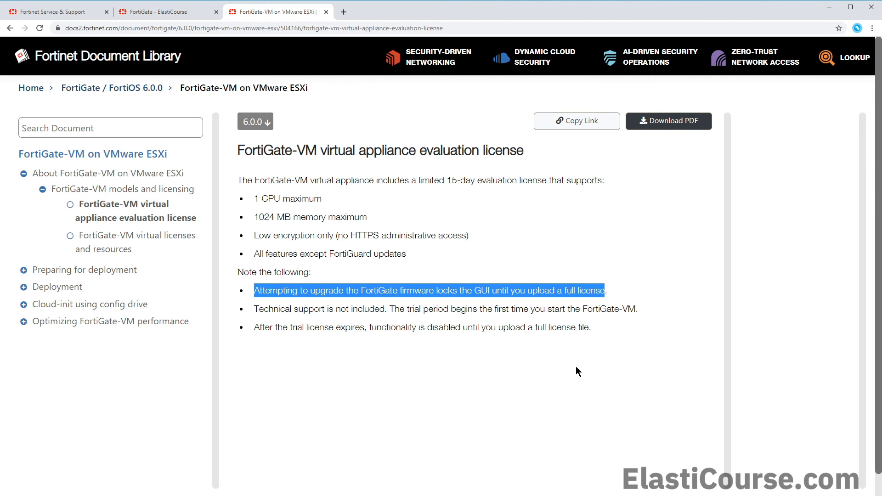